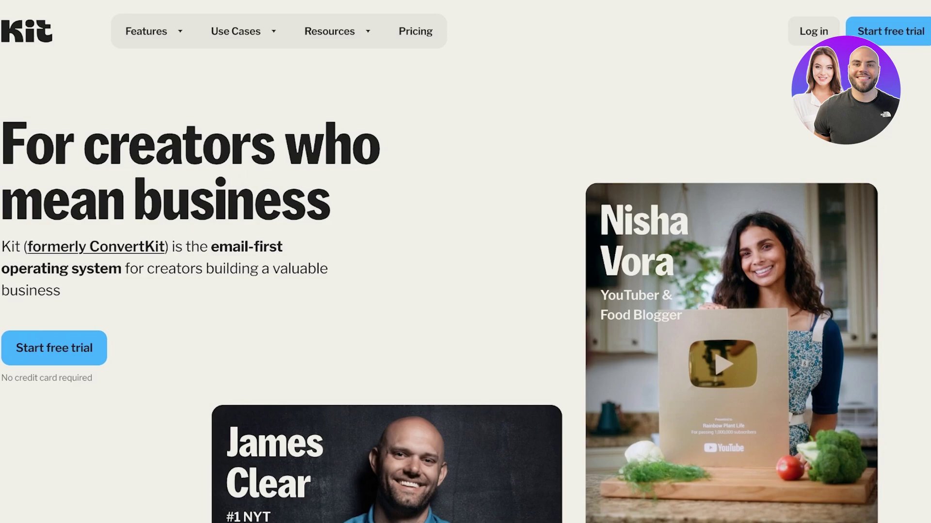
Step: Fill the Create account form with the account holder's name, e-mail address and a password
{"action": "scroll", "coordinate": [465, 262], "scroll_direction": "down", "scroll_amount": 15}
{"action": "scroll", "coordinate": [465, 262], "scroll_direction": "up", "scroll_amount": 3}
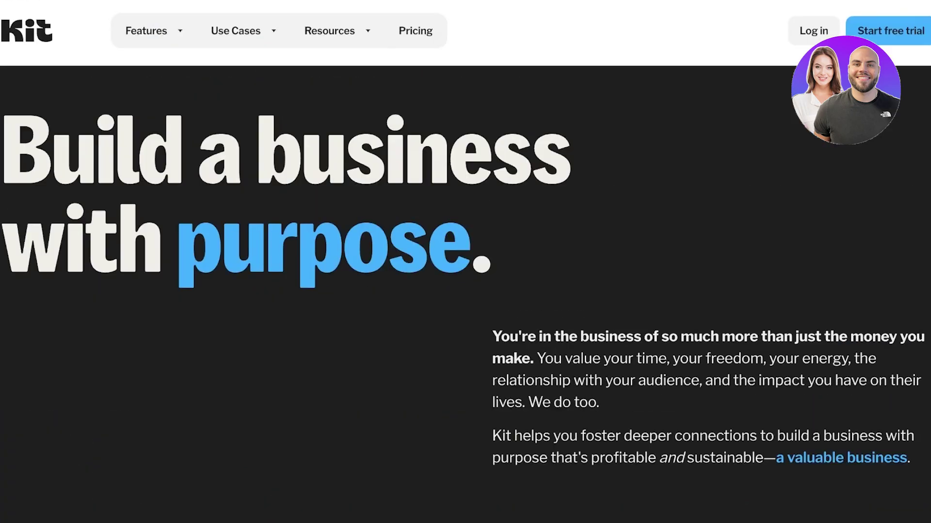
{"action": "scroll", "coordinate": [465, 262], "scroll_direction": "down", "scroll_amount": 8}
{"action": "scroll", "coordinate": [466, 262], "scroll_direction": "down", "scroll_amount": 12}
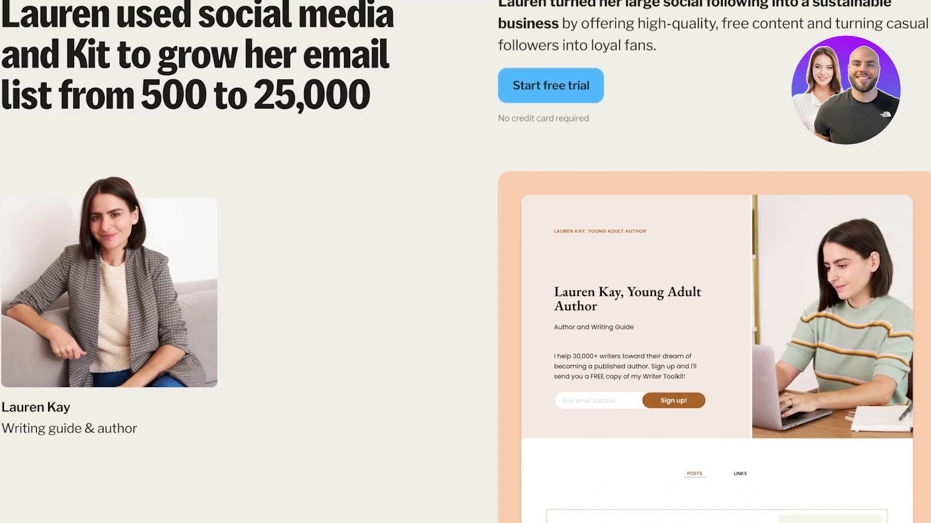
{"action": "scroll", "coordinate": [466, 262], "scroll_direction": "up", "scroll_amount": 8}
{"action": "scroll", "coordinate": [465, 262], "scroll_direction": "down", "scroll_amount": 1}
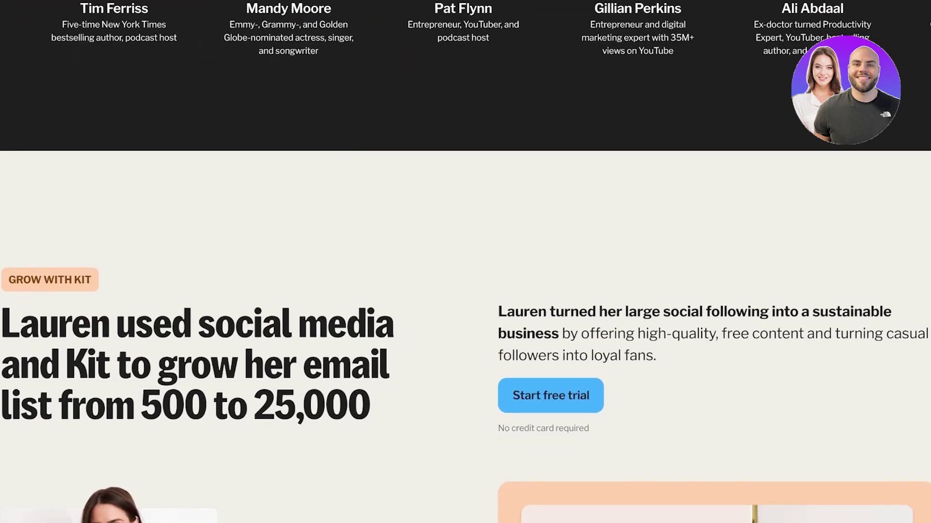
{"action": "scroll", "coordinate": [465, 261], "scroll_direction": "down", "scroll_amount": 9}
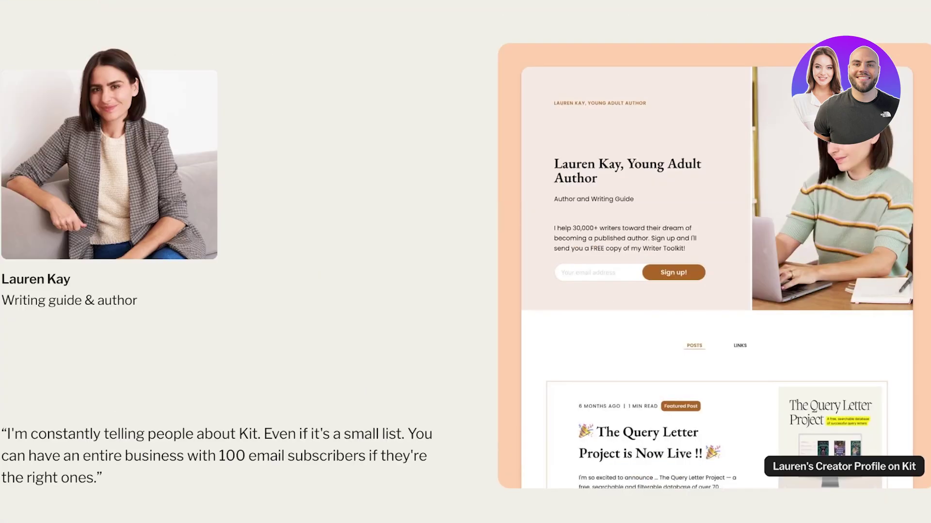
{"action": "scroll", "coordinate": [466, 262], "scroll_direction": "down", "scroll_amount": 14}
{"action": "scroll", "coordinate": [465, 261], "scroll_direction": "up", "scroll_amount": 2}
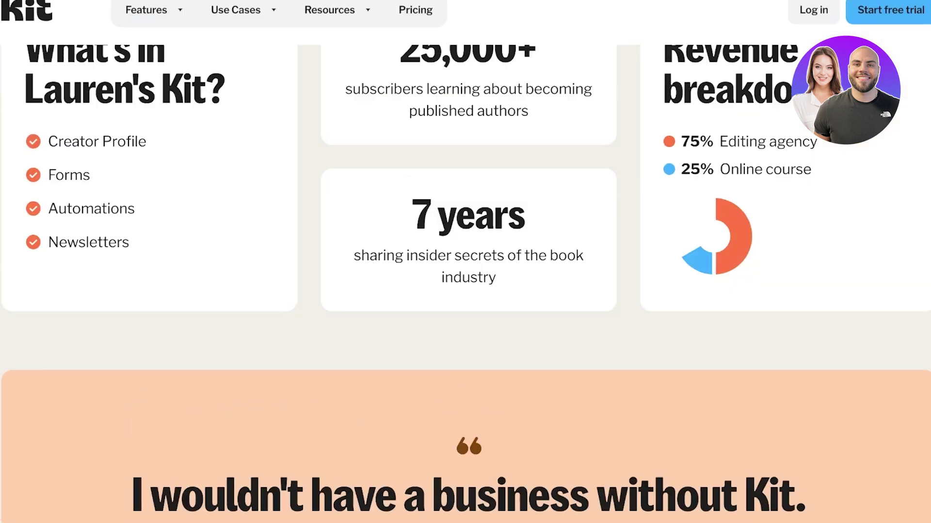
{"action": "scroll", "coordinate": [465, 262], "scroll_direction": "up", "scroll_amount": 1}
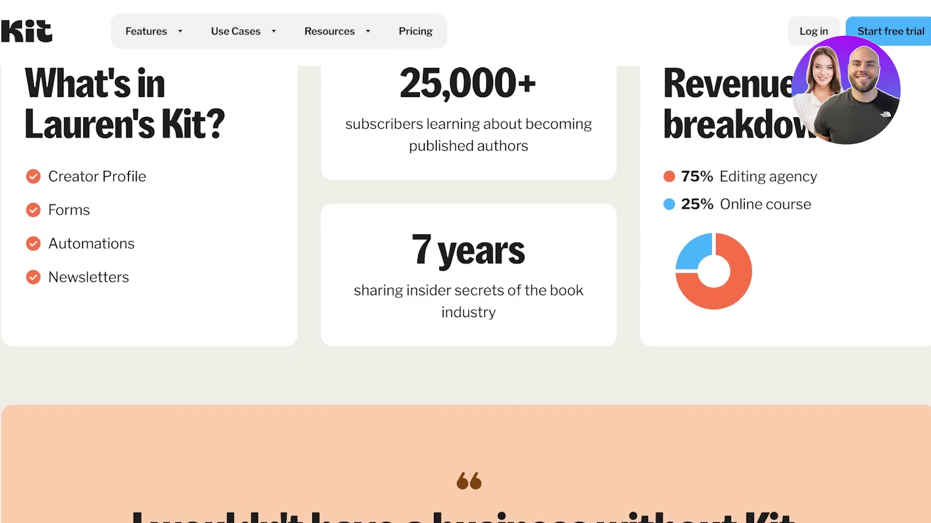
{"action": "scroll", "coordinate": [465, 262], "scroll_direction": "down", "scroll_amount": 10}
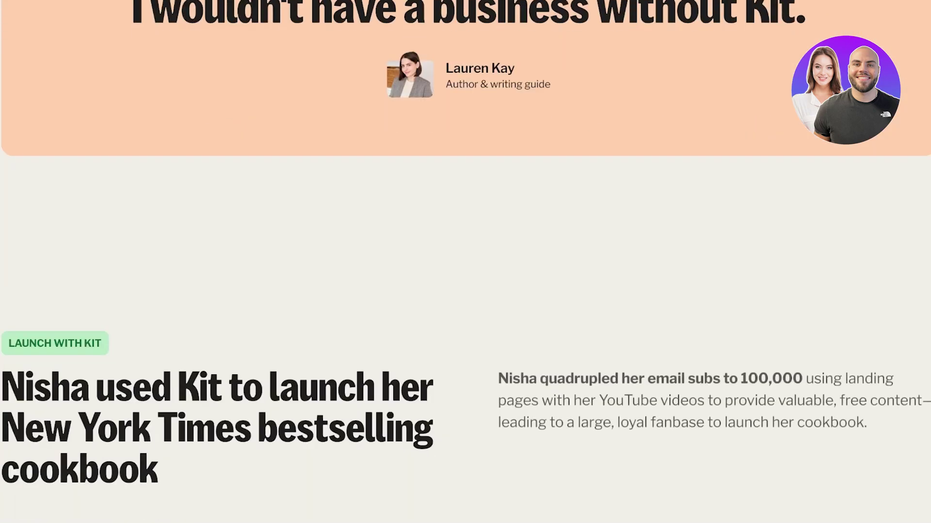
{"action": "scroll", "coordinate": [465, 262], "scroll_direction": "down", "scroll_amount": 9}
{"action": "scroll", "coordinate": [466, 262], "scroll_direction": "down", "scroll_amount": 6}
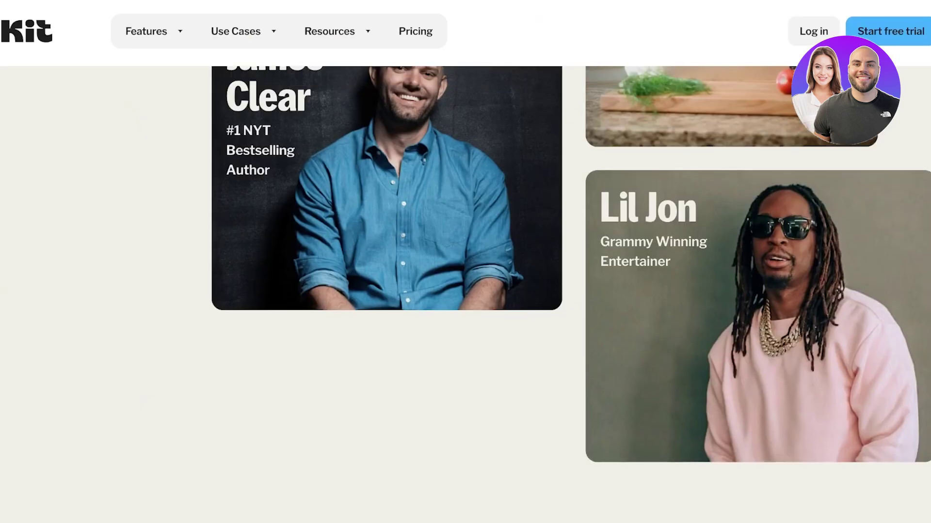
{"action": "scroll", "coordinate": [466, 262], "scroll_direction": "up", "scroll_amount": 7}
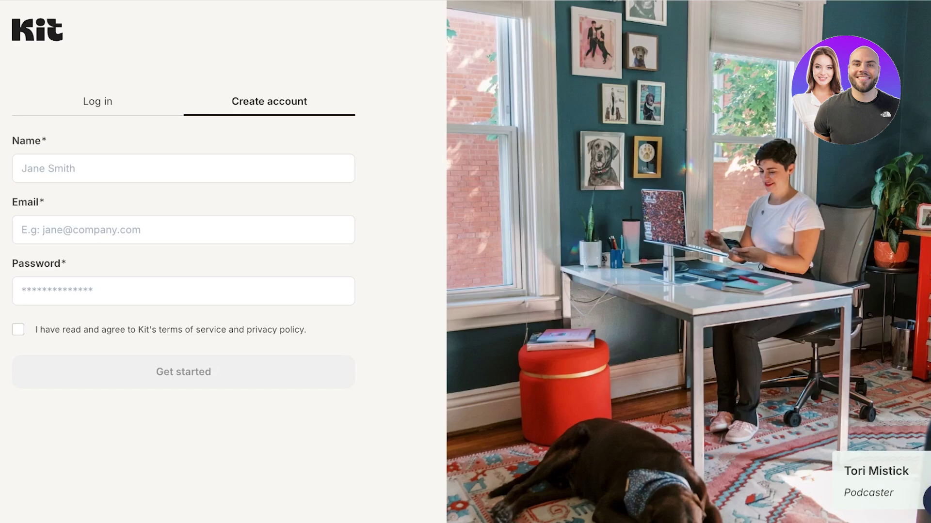
{"action": "left_click", "coordinate": [22, 168]}
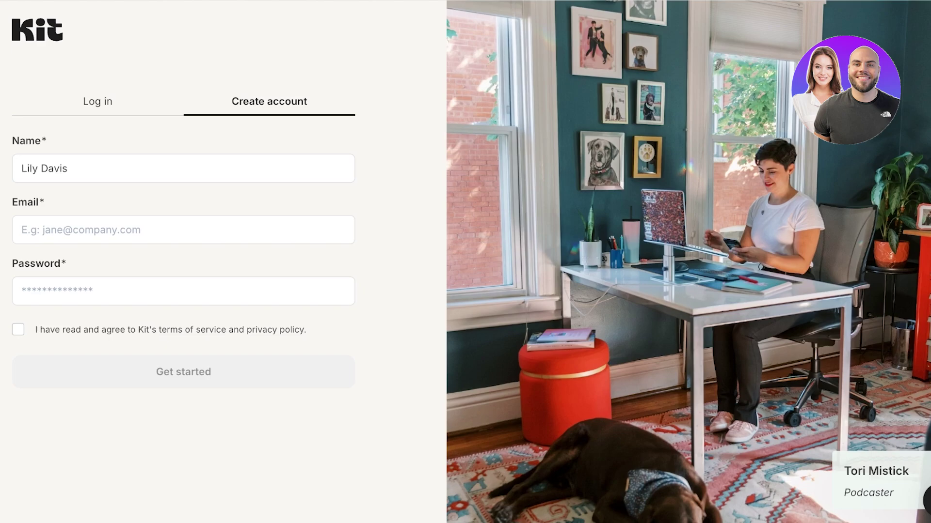
{"action": "left_click", "coordinate": [22, 229]}
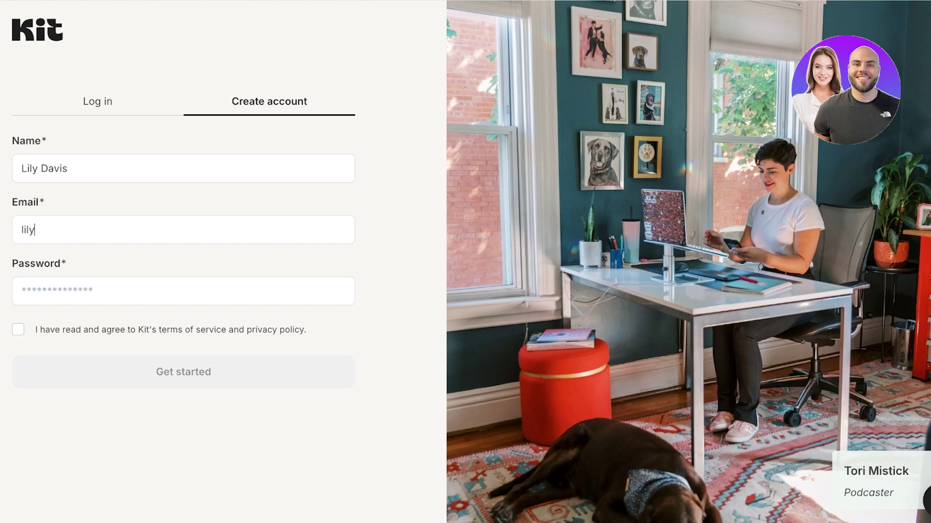
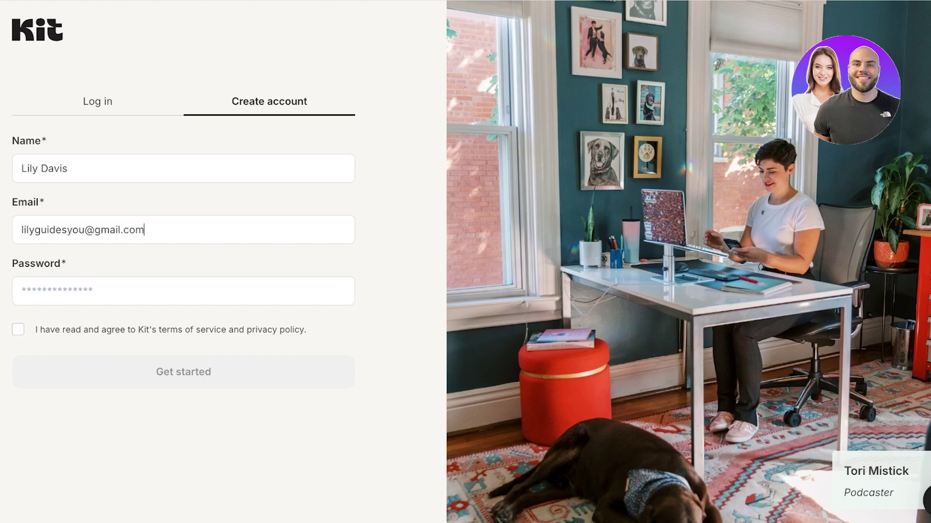
{"action": "key", "text": "Tab"}
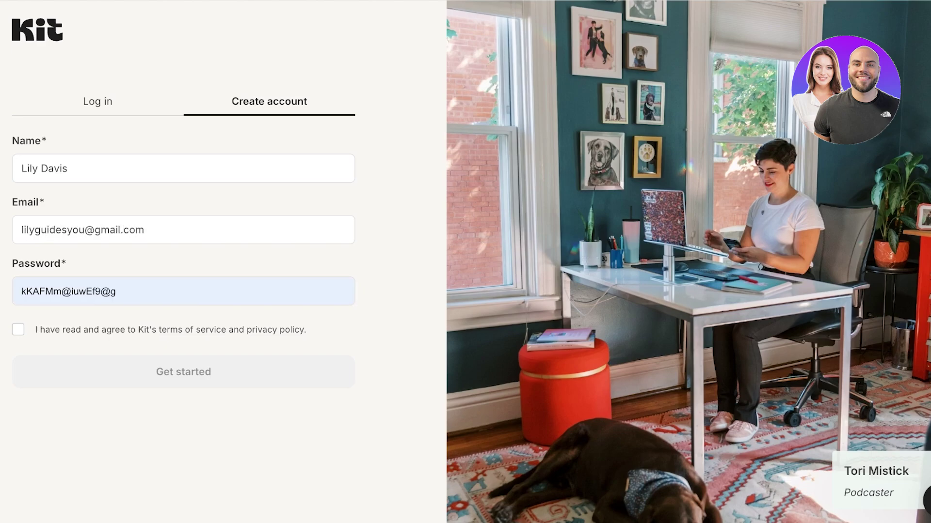
{"action": "type", "text": "*****"}
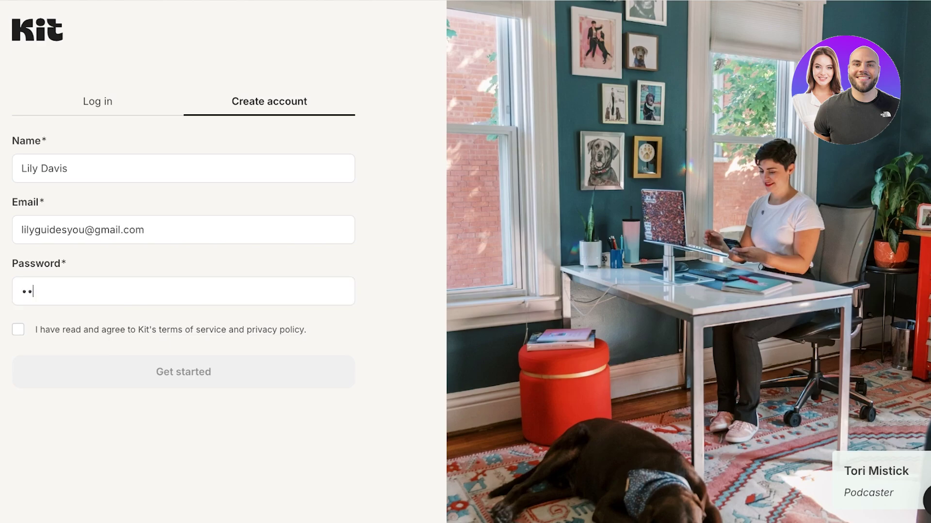
{"action": "type", "text": "****"}
Step: Review and accept the terms, correct the typed name, and submit the sign-up
{"action": "left_click", "coordinate": [191, 330]}
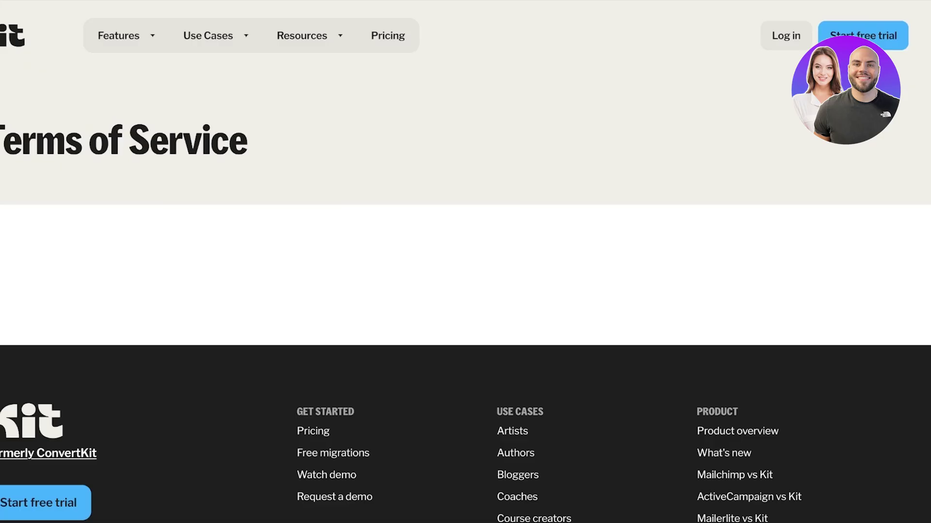
{"action": "key", "text": "alt+Left"}
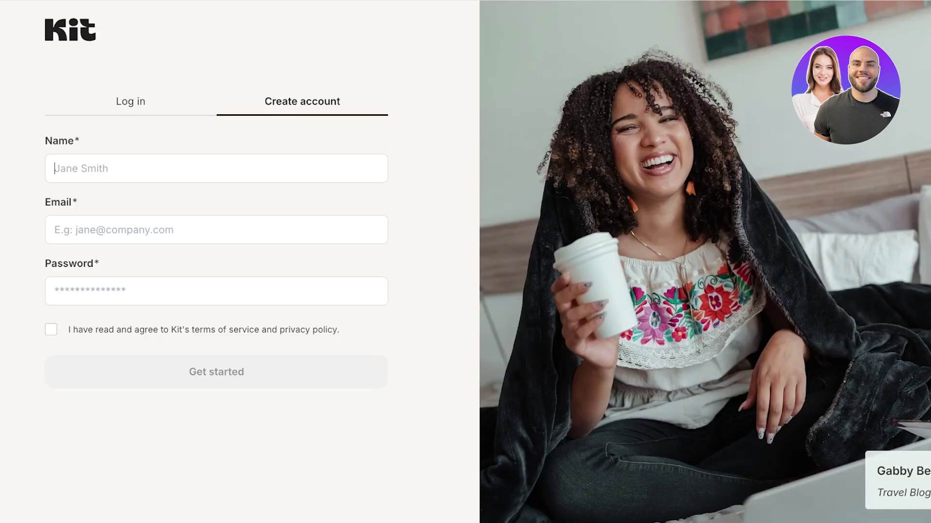
{"action": "left_click", "coordinate": [36, 330]}
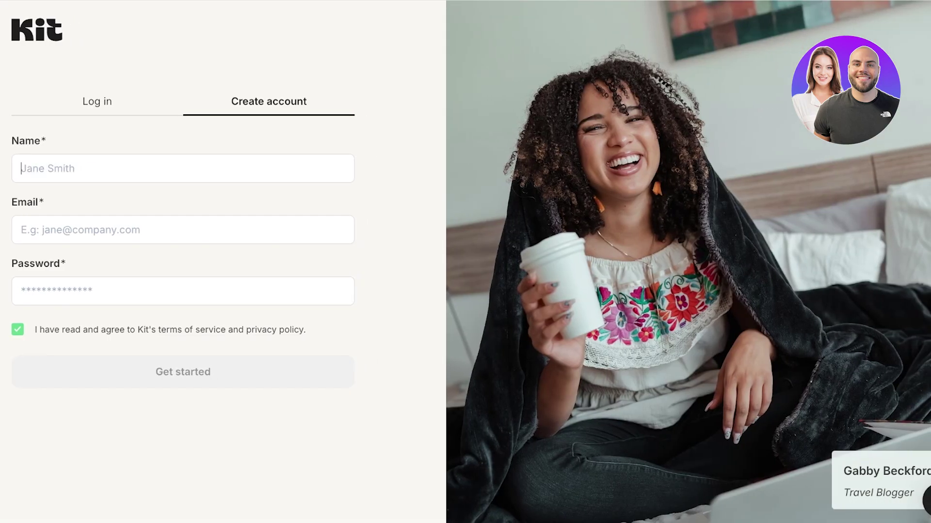
{"action": "type", "text": "v"}
{"action": "key", "text": "BackSpace"}
{"action": "type", "text": "is"}
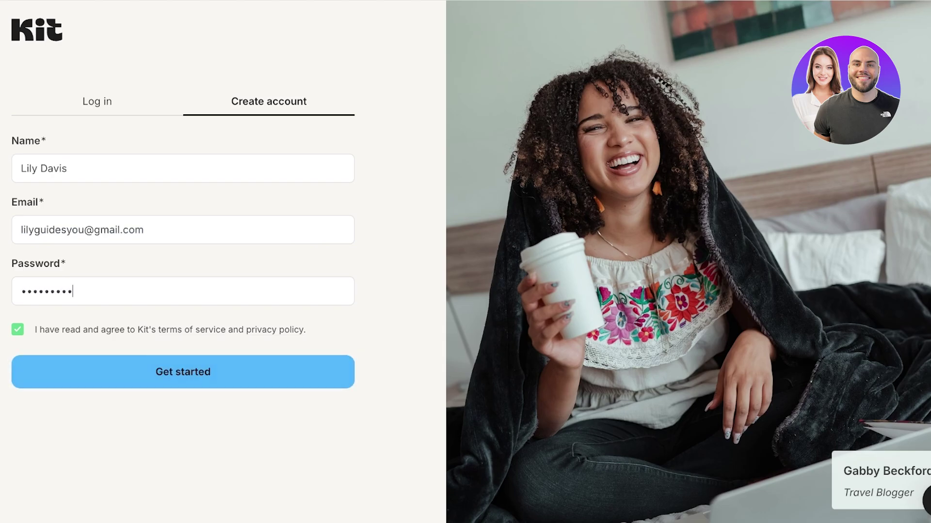
{"action": "key", "text": "Return"}
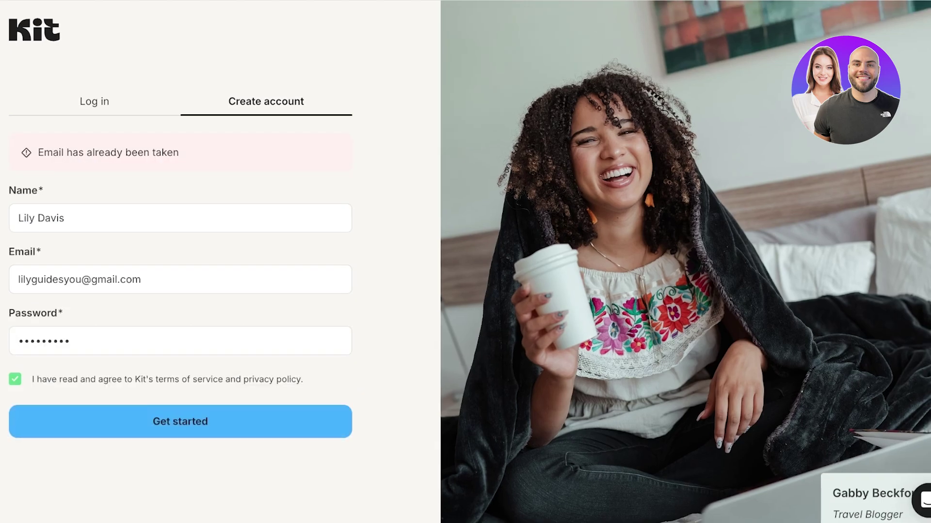
Step: Replace the taken e-mail with a different unused address and resubmit
{"action": "key", "text": "shift+Left"}
{"action": "key", "text": "shift+Left"}
{"action": "key", "text": "shift+Left"}
{"action": "key", "text": "shift+Left"}
{"action": "key", "text": "shift+Left"}
{"action": "key", "text": "shift+Left"}
{"action": "key", "text": "shift+Left"}
{"action": "key", "text": "shift+Left"}
{"action": "key", "text": "shift+Left"}
{"action": "key", "text": "shift+Left"}
{"action": "key", "text": "shift+Left"}
{"action": "key", "text": "shift+Left"}
{"action": "key", "text": "shift+Left"}
{"action": "key", "text": "shift+Left"}
{"action": "key", "text": "shift+Left"}
{"action": "key", "text": "shift+Left"}
{"action": "key", "text": "shift+Left"}
{"action": "key", "text": "shift+Left"}
{"action": "key", "text": "shift+Left"}
{"action": "key", "text": "shift+Left"}
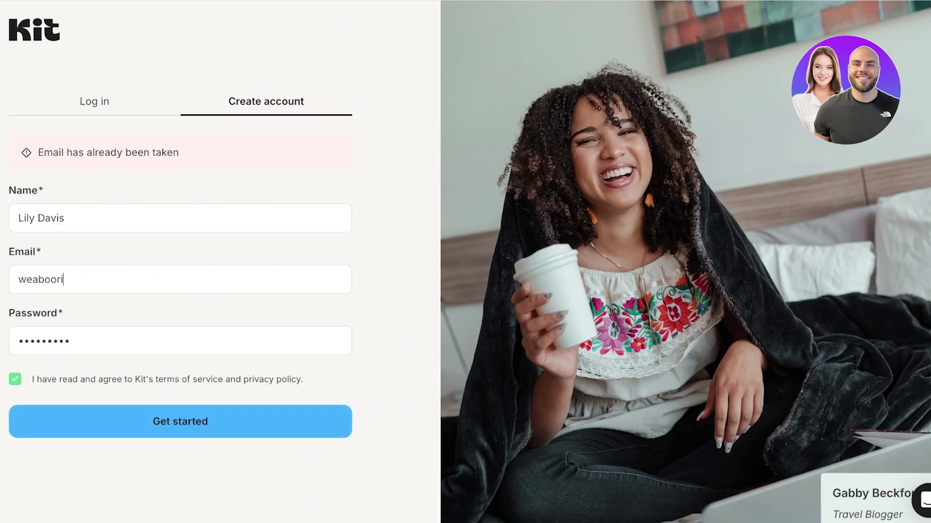
{"action": "key", "text": "Return"}
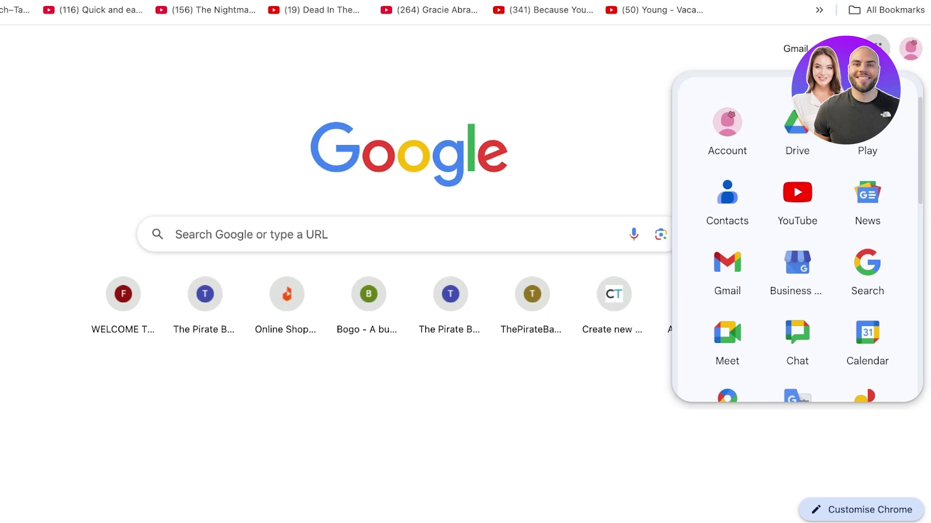
Step: Open the 'Confirm your Kit account' e-mail from the Gmail inbox
{"action": "key", "text": "Escape"}
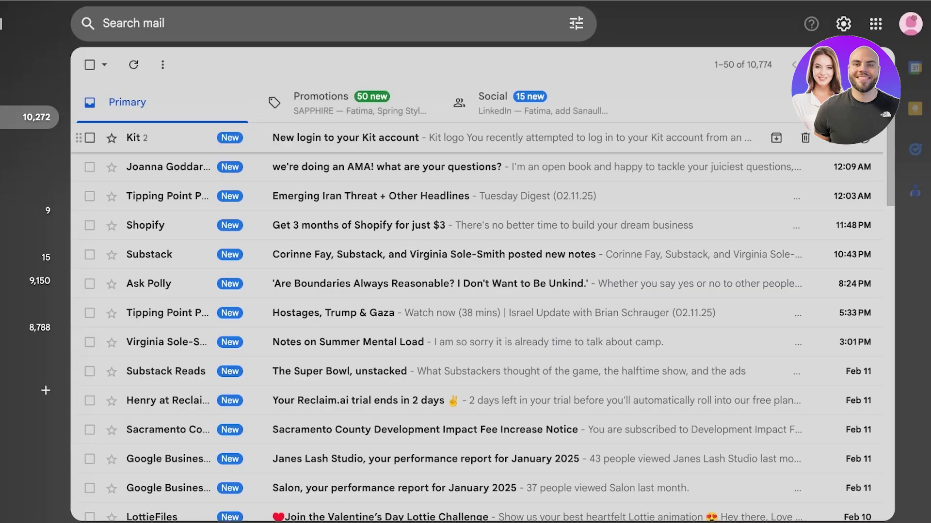
{"action": "left_click", "coordinate": [369, 135]}
{"action": "scroll", "coordinate": [497, 291], "scroll_direction": "down", "scroll_amount": 5}
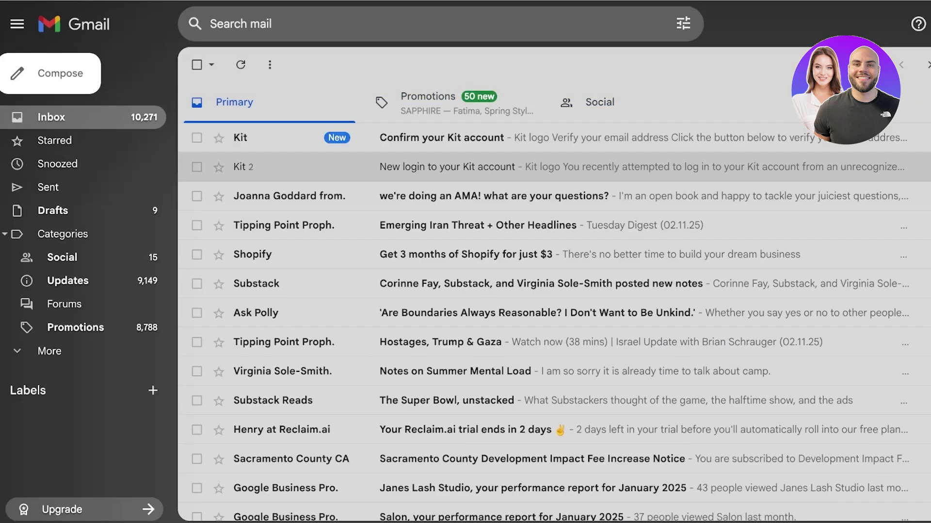
{"action": "key", "text": "Return"}
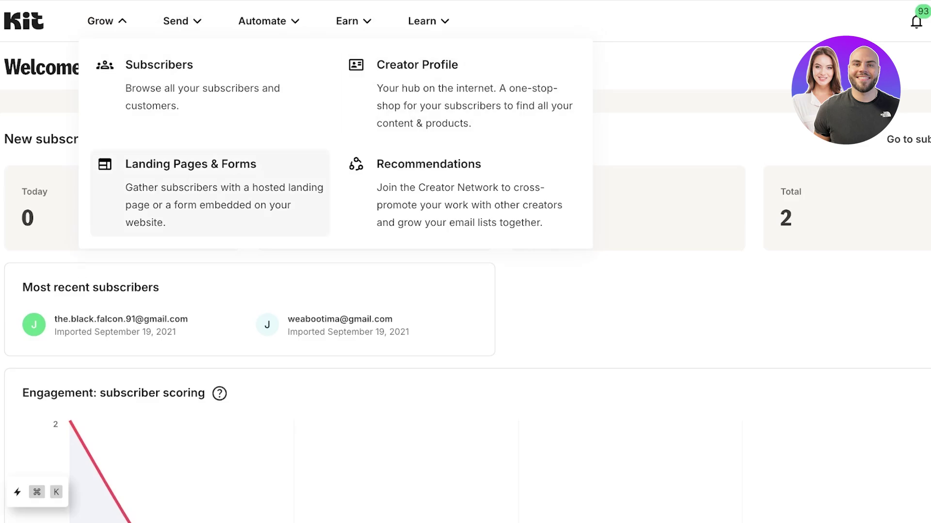
Step: Look through the Send, Automate and Earn menus, then open the Grow menu
{"action": "left_click", "coordinate": [182, 21]}
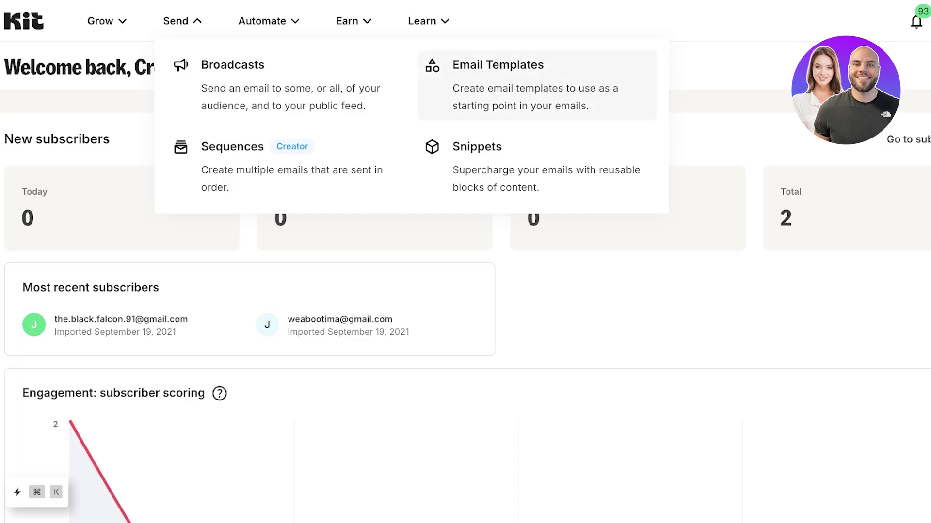
{"action": "left_click", "coordinate": [269, 20]}
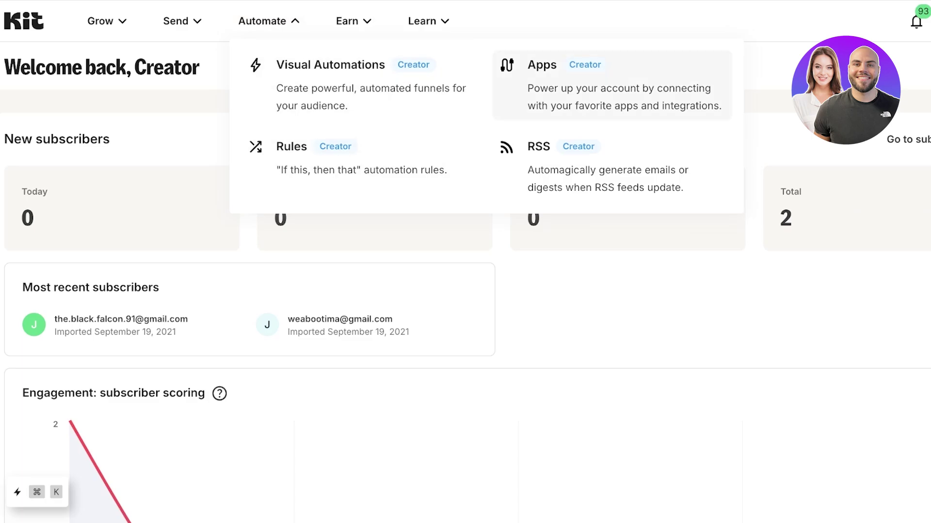
{"action": "left_click", "coordinate": [353, 21]}
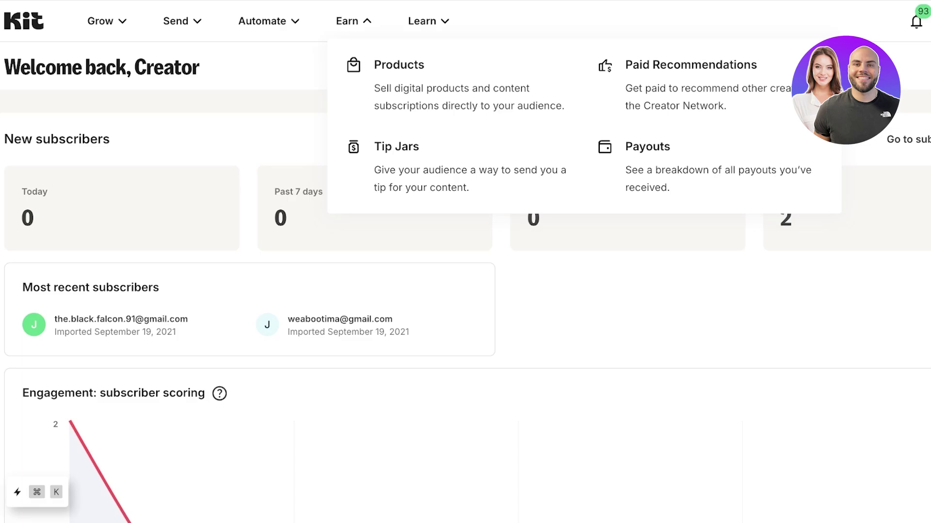
{"action": "left_click", "coordinate": [106, 21]}
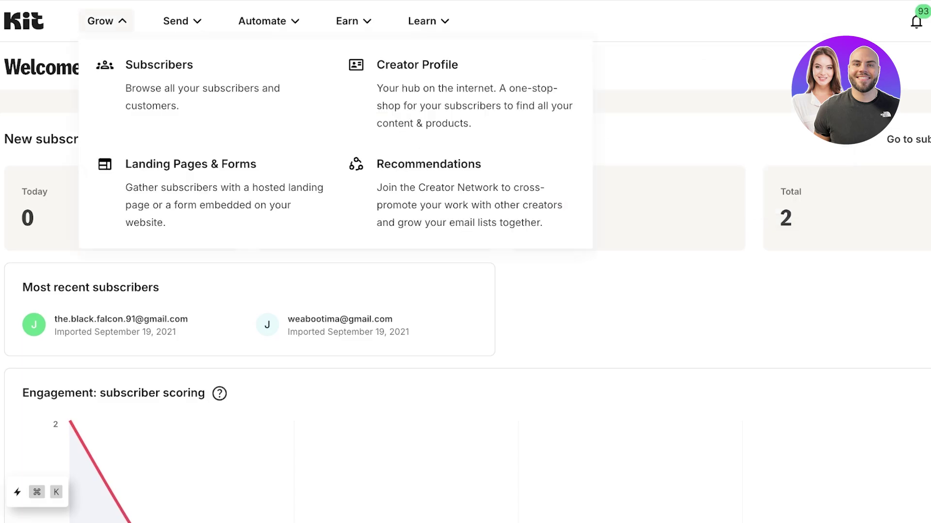
Step: Go to the Subscribers list and bring up the Add subscribers dialog
{"action": "left_click", "coordinate": [160, 77]}
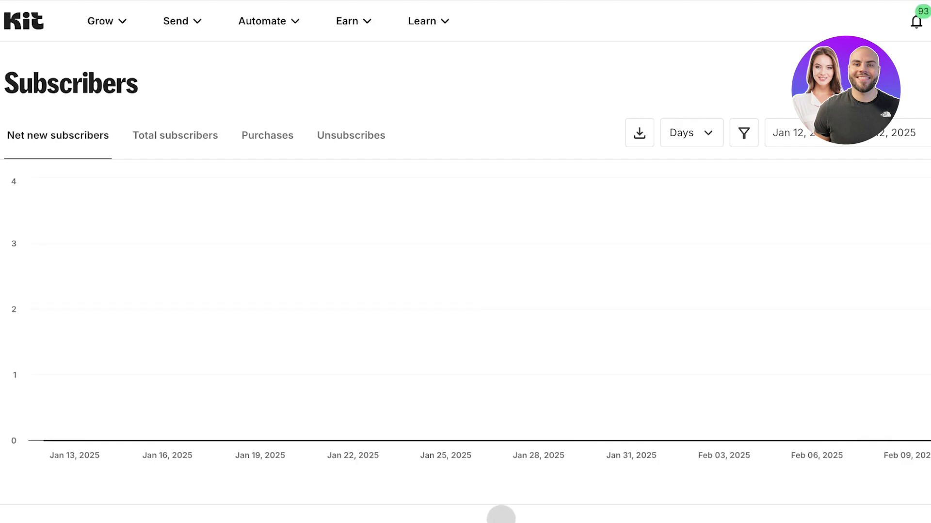
{"action": "scroll", "coordinate": [501, 514], "scroll_direction": "down", "scroll_amount": 7}
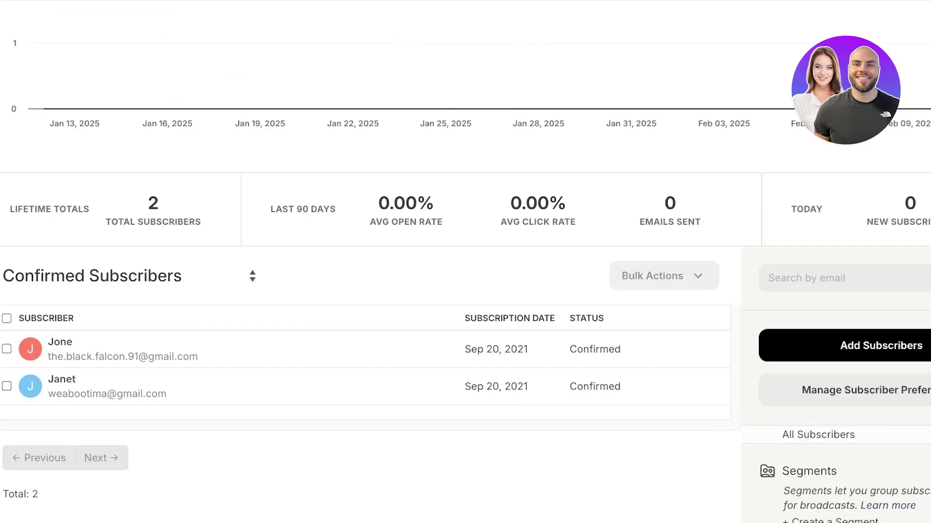
{"action": "scroll", "coordinate": [465, 262], "scroll_direction": "down", "scroll_amount": 3}
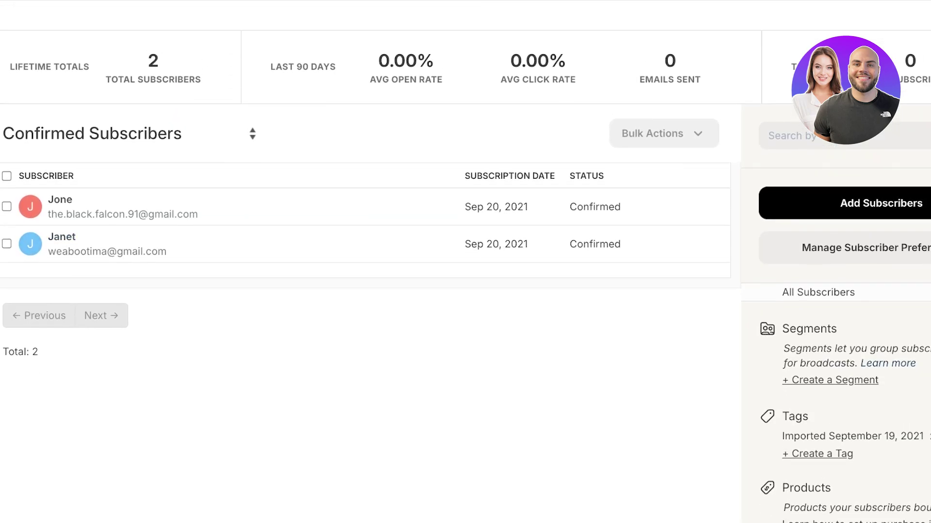
{"action": "scroll", "coordinate": [465, 262], "scroll_direction": "up", "scroll_amount": 1}
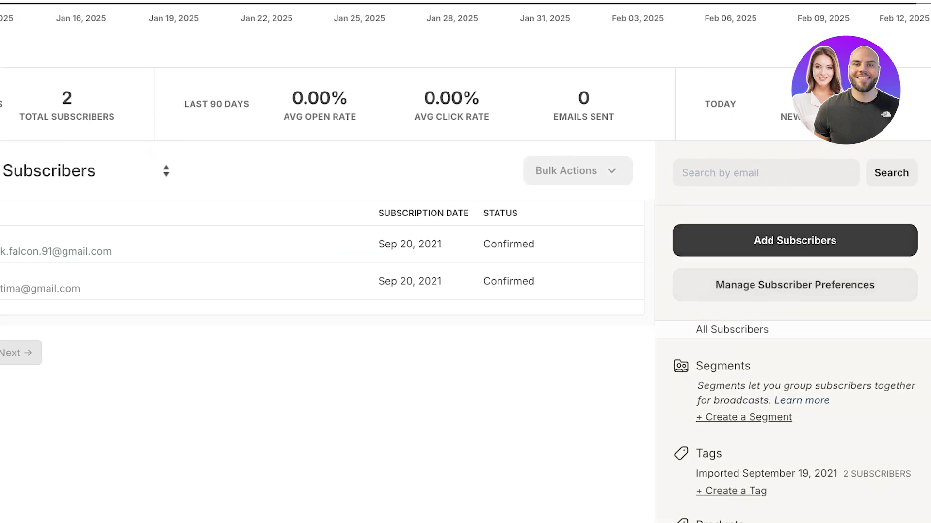
{"action": "left_click", "coordinate": [873, 240]}
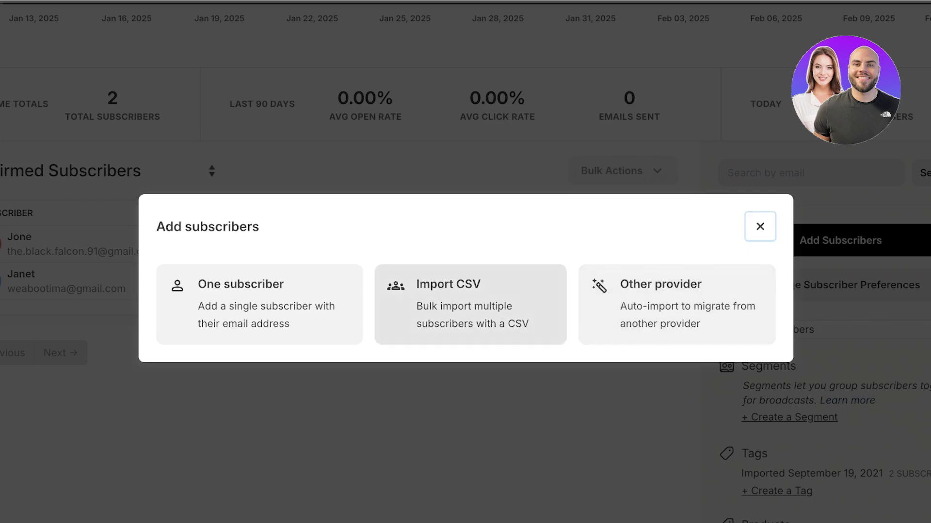
Step: Add one subscriber, entering their first name and e-mail address
{"action": "left_click", "coordinate": [259, 304]}
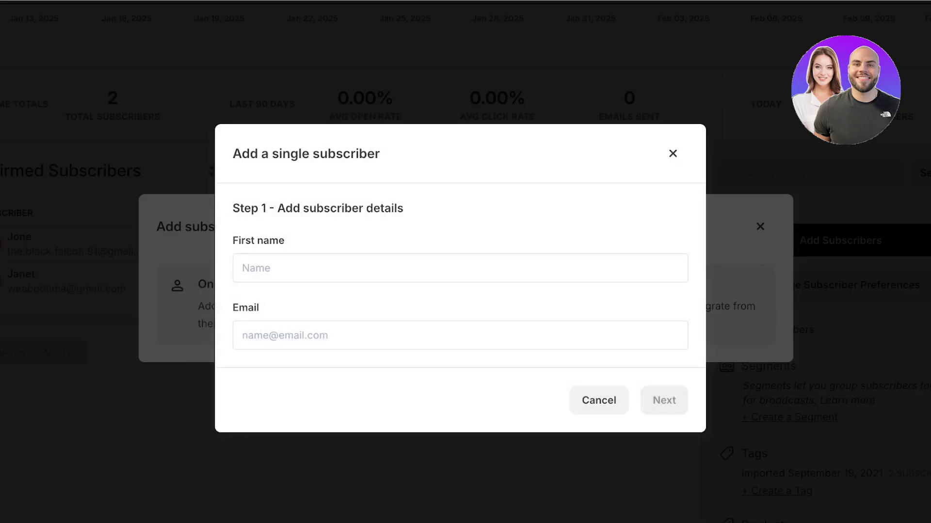
{"action": "type", "text": "kelly"}
{"action": "left_click", "coordinate": [247, 335]}
{"action": "type", "text": "li"}
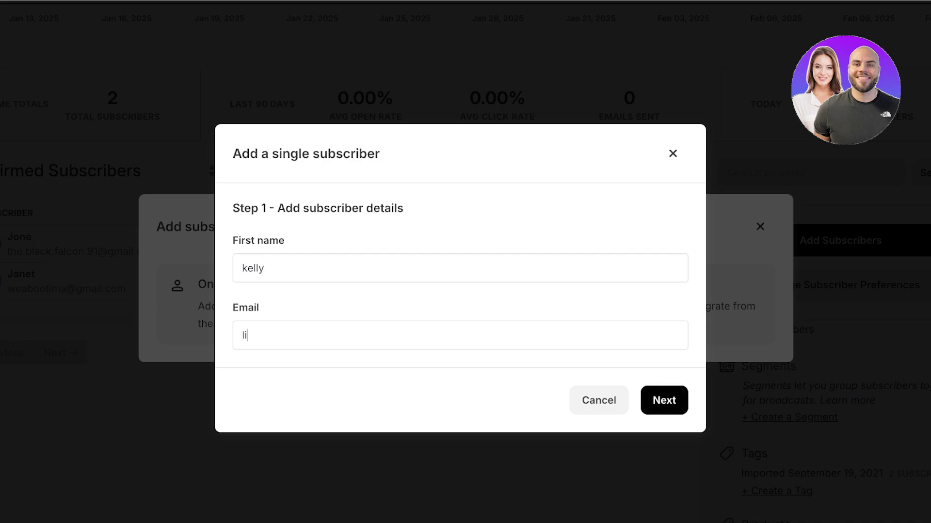
{"action": "key", "text": "BackSpace"}
{"action": "key", "text": "BackSpace"}
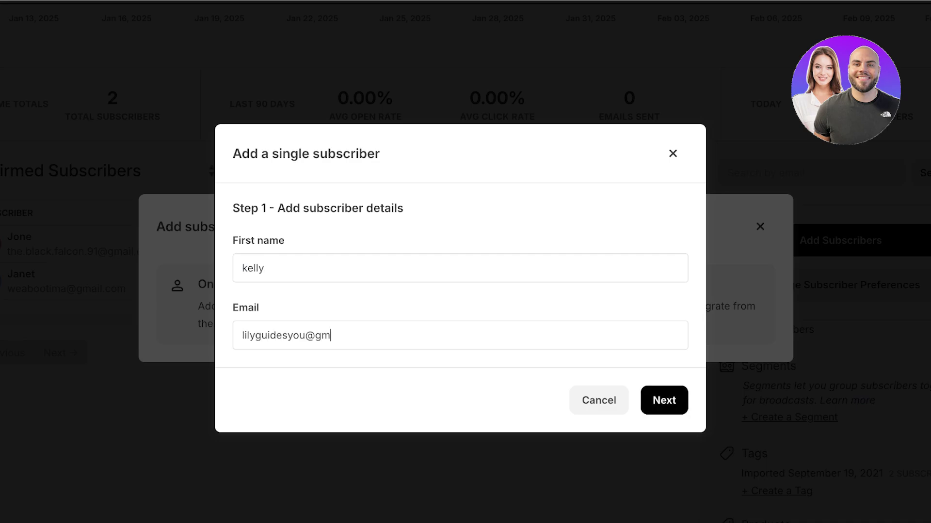
{"action": "key", "text": "Return"}
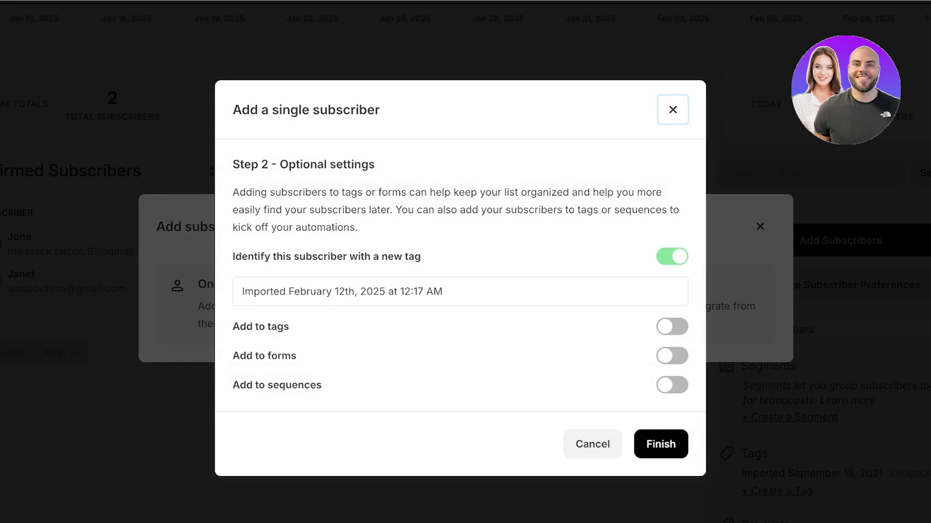
Step: Name the new tag VIP, leave existing tags off, and finish adding the subscriber
{"action": "left_click", "coordinate": [442, 291]}
{"action": "key", "text": "ctrl+a"}
{"action": "key", "text": "BackSpace"}
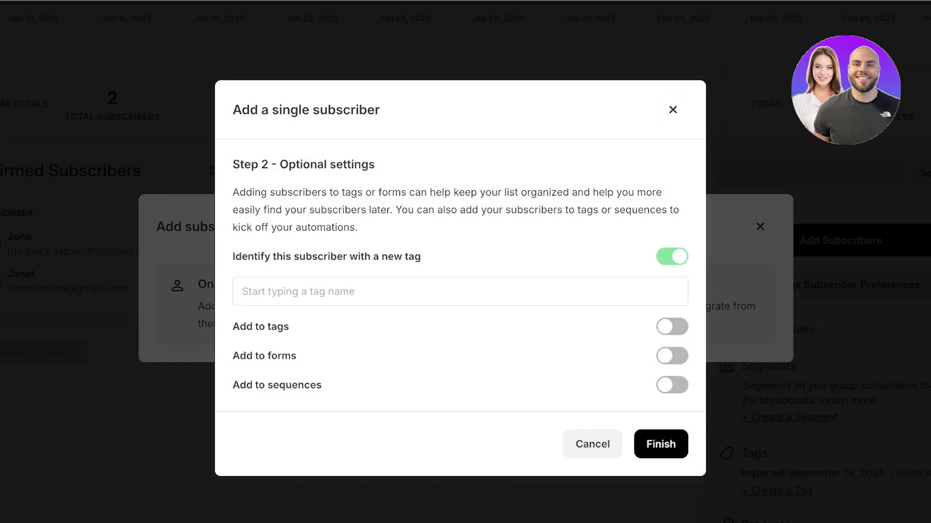
{"action": "left_click", "coordinate": [671, 327]}
{"action": "left_click", "coordinate": [456, 339]}
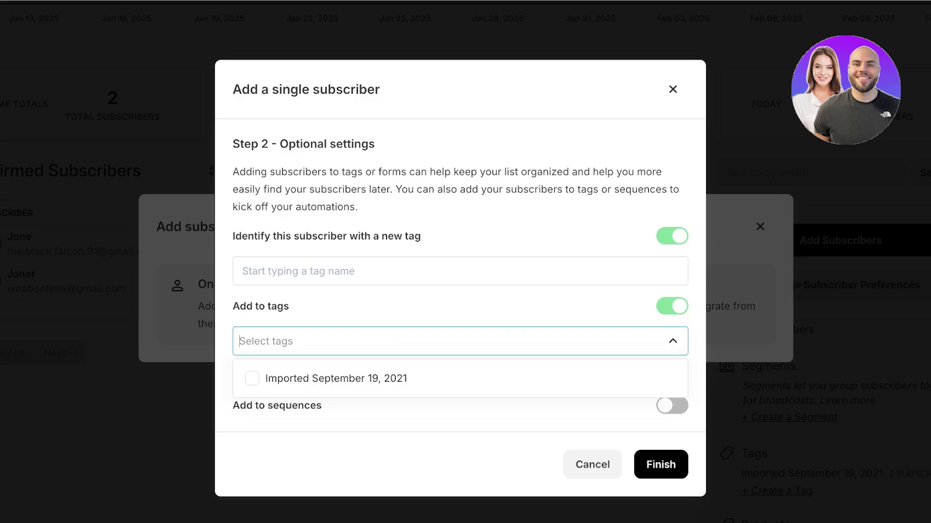
{"action": "left_click", "coordinate": [245, 271]}
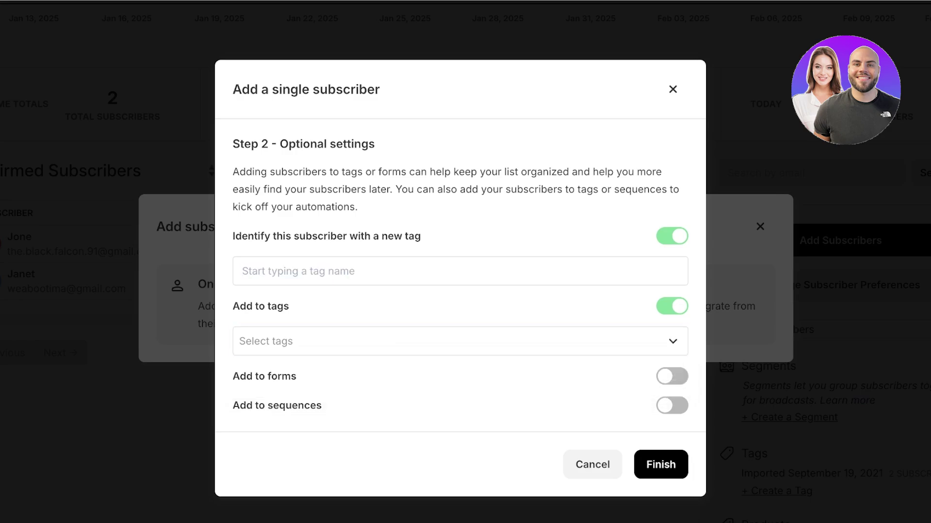
{"action": "type", "text": "VIP"}
{"action": "left_click", "coordinate": [455, 341]}
{"action": "key", "text": "Escape"}
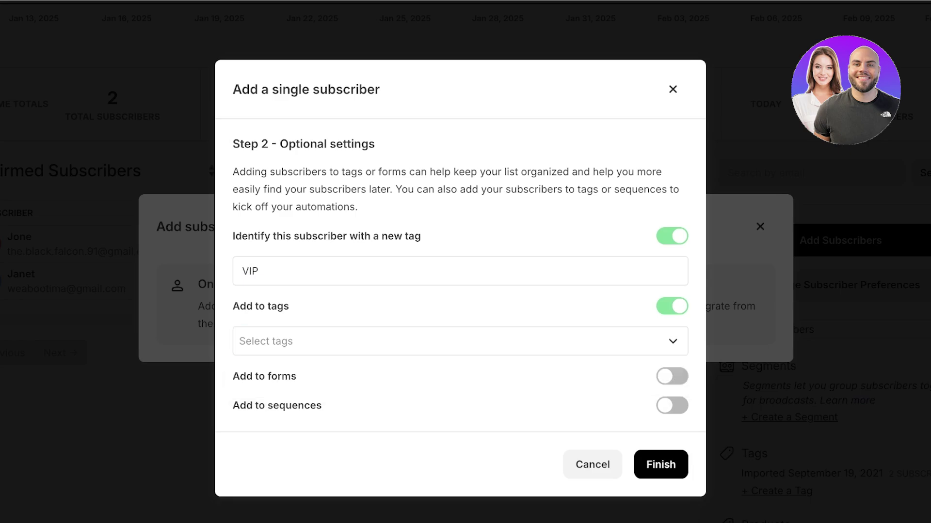
{"action": "left_click", "coordinate": [671, 306]}
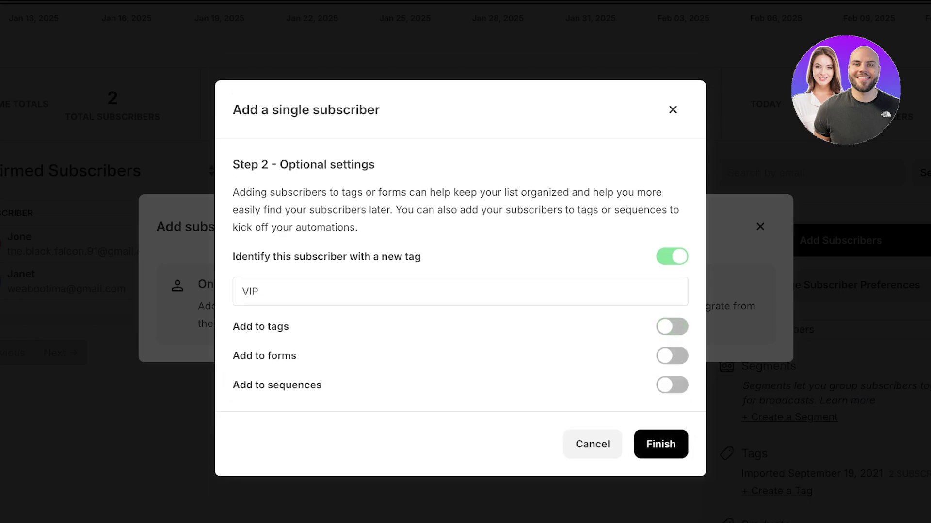
{"action": "key", "text": "Return"}
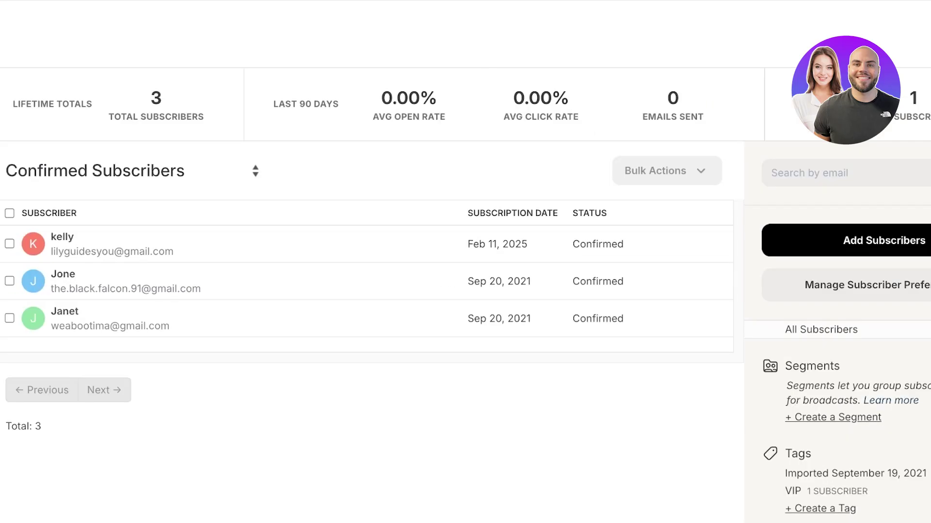
{"action": "scroll", "coordinate": [510, 242], "scroll_direction": "up", "scroll_amount": 5}
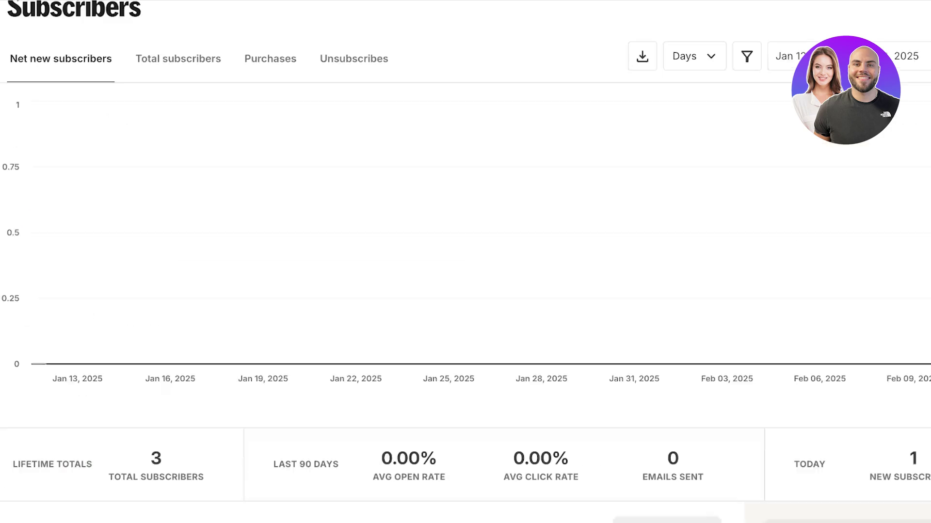
{"action": "scroll", "coordinate": [465, 261], "scroll_direction": "down", "scroll_amount": 8}
{"action": "scroll", "coordinate": [466, 262], "scroll_direction": "up", "scroll_amount": 10}
{"action": "scroll", "coordinate": [465, 261], "scroll_direction": "down", "scroll_amount": 8}
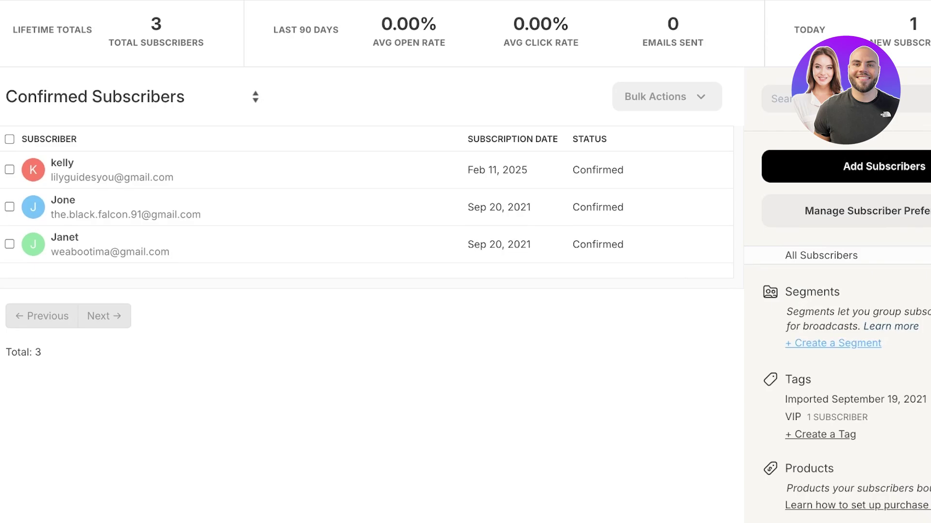
{"action": "left_click", "coordinate": [832, 343]}
{"action": "left_click", "coordinate": [285, 148]}
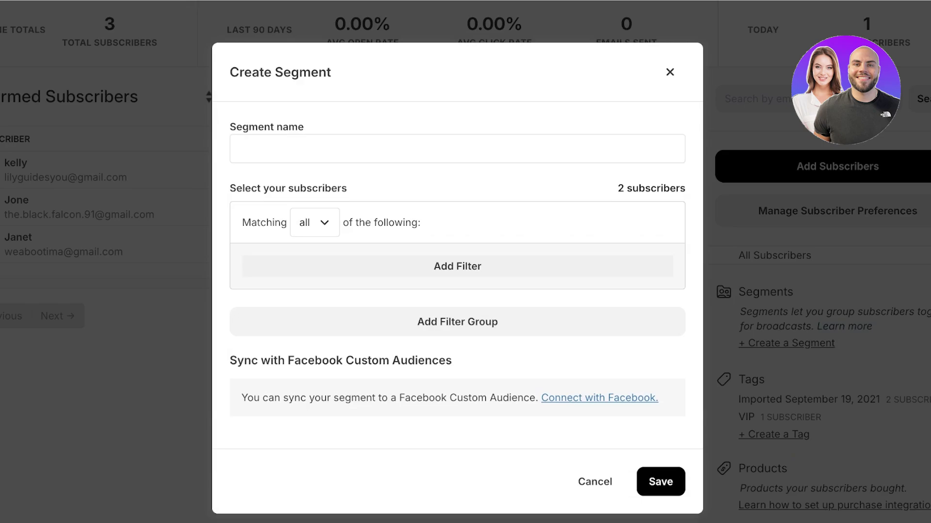
{"action": "type", "text": "VIP"}
{"action": "left_click", "coordinate": [318, 222]}
{"action": "left_click", "coordinate": [317, 223]}
{"action": "left_click", "coordinate": [318, 266]}
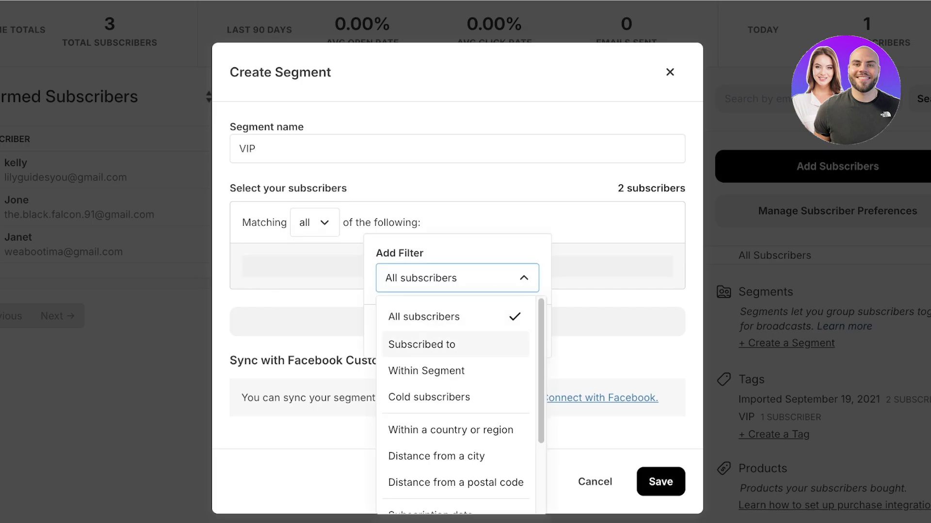
{"action": "scroll", "coordinate": [455, 344], "scroll_direction": "down", "scroll_amount": 3}
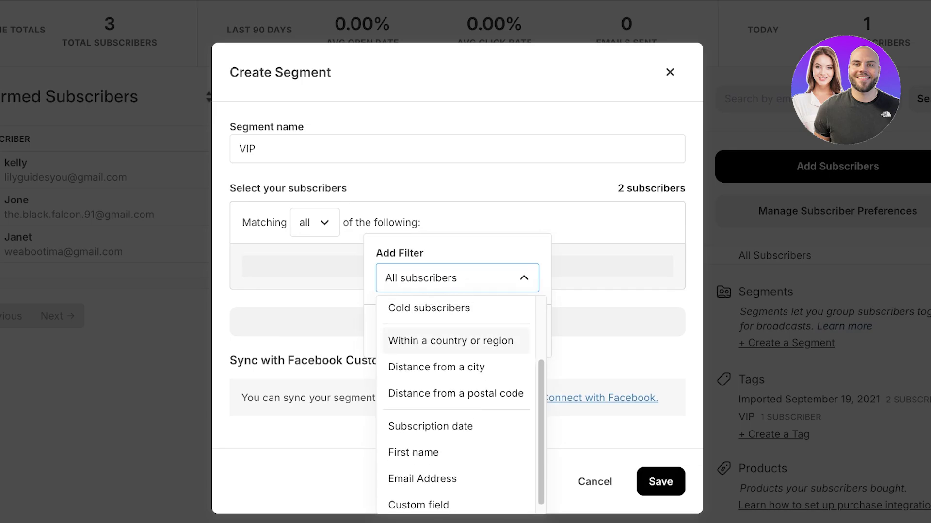
{"action": "scroll", "coordinate": [456, 342], "scroll_direction": "down", "scroll_amount": 3}
{"action": "left_click", "coordinate": [418, 371]}
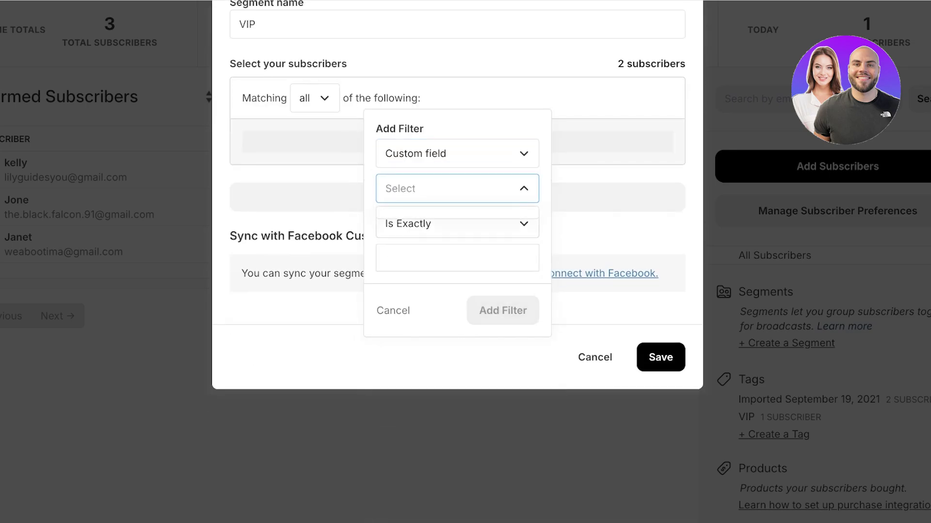
{"action": "key", "text": "Escape"}
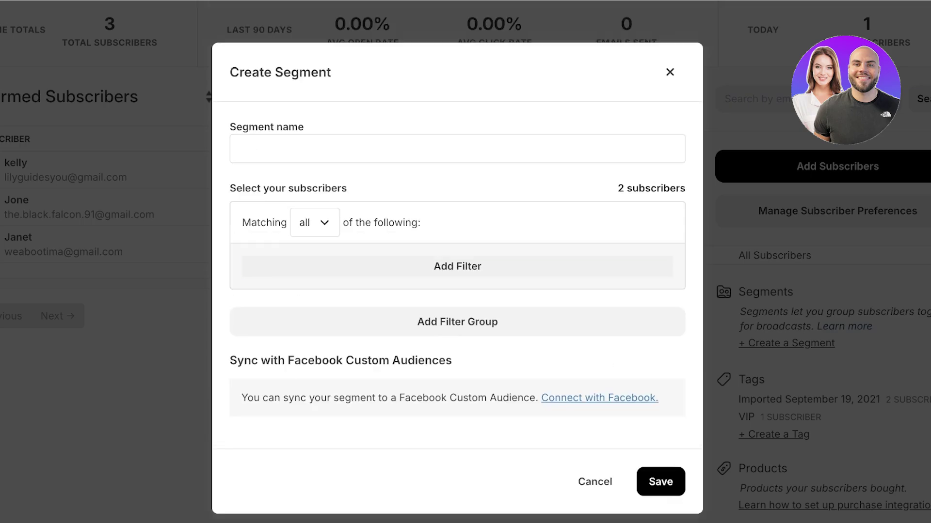
{"action": "left_click", "coordinate": [315, 223]}
{"action": "left_click", "coordinate": [457, 266]}
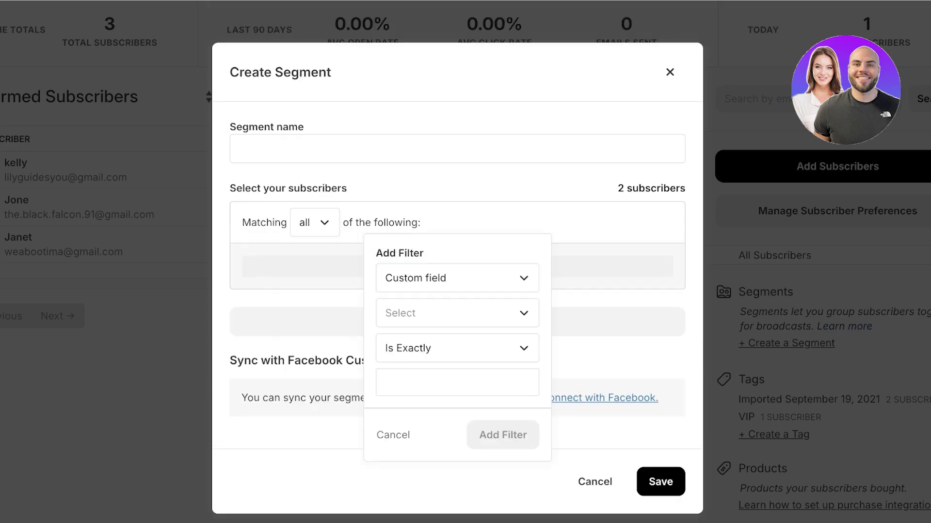
{"action": "left_click", "coordinate": [457, 278]}
{"action": "scroll", "coordinate": [455, 351], "scroll_direction": "up", "scroll_amount": 1}
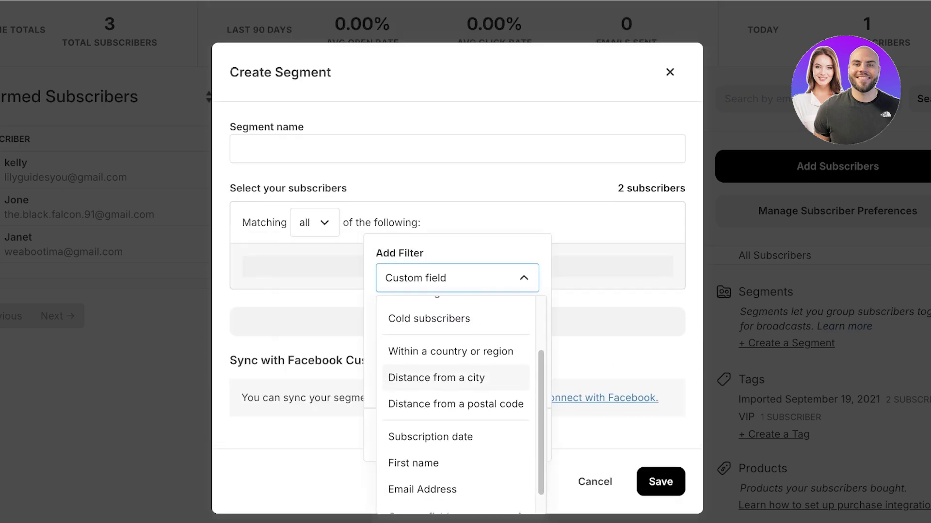
{"action": "left_click", "coordinate": [451, 351]}
{"action": "left_click", "coordinate": [457, 325]}
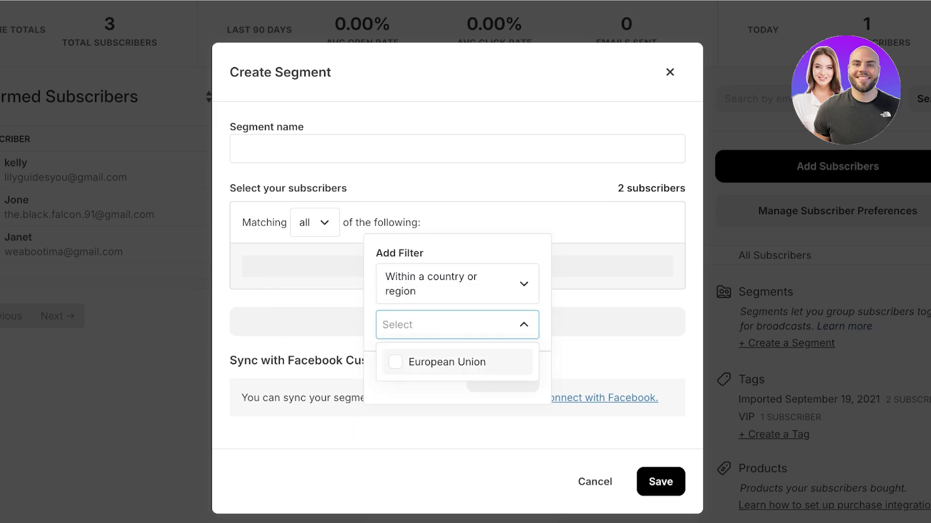
{"action": "left_click", "coordinate": [446, 362]}
{"action": "key", "text": "Escape"}
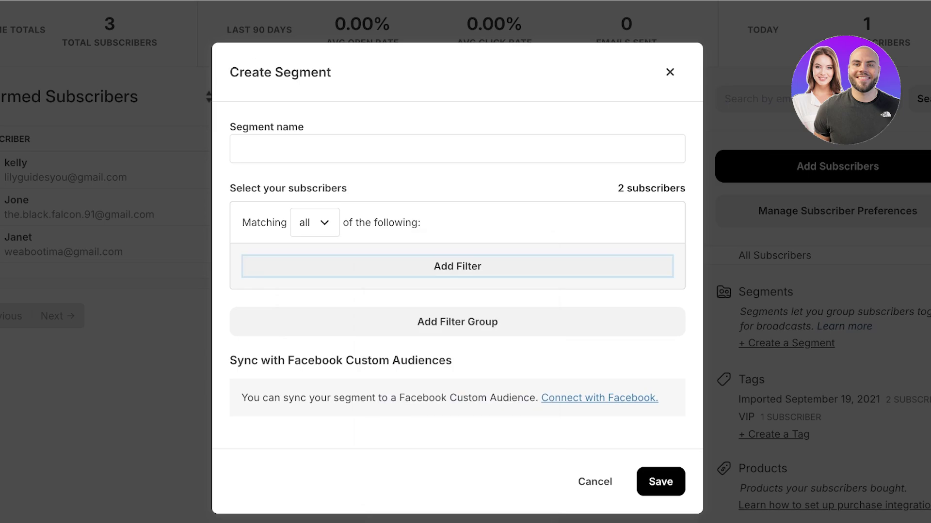
{"action": "left_click", "coordinate": [239, 149]}
{"action": "type", "text": "EU"}
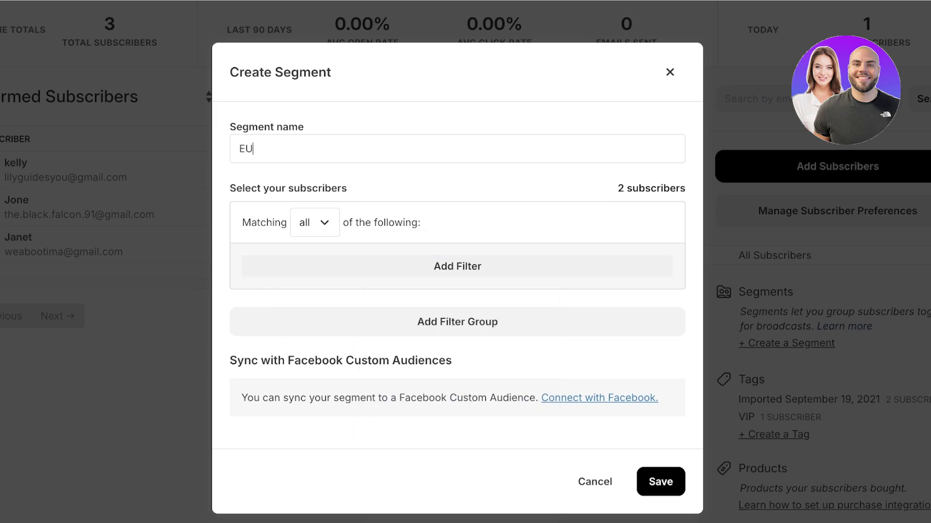
{"action": "key", "text": "Return"}
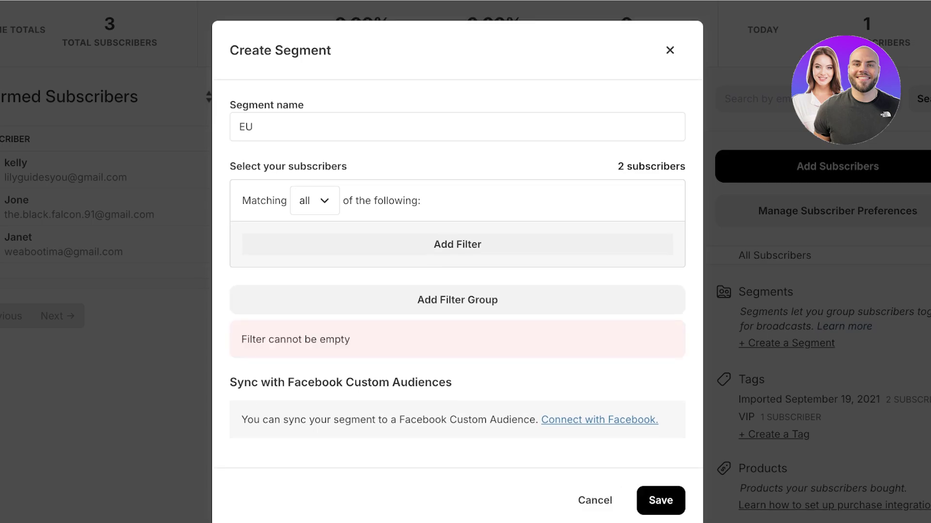
{"action": "key", "text": "Escape"}
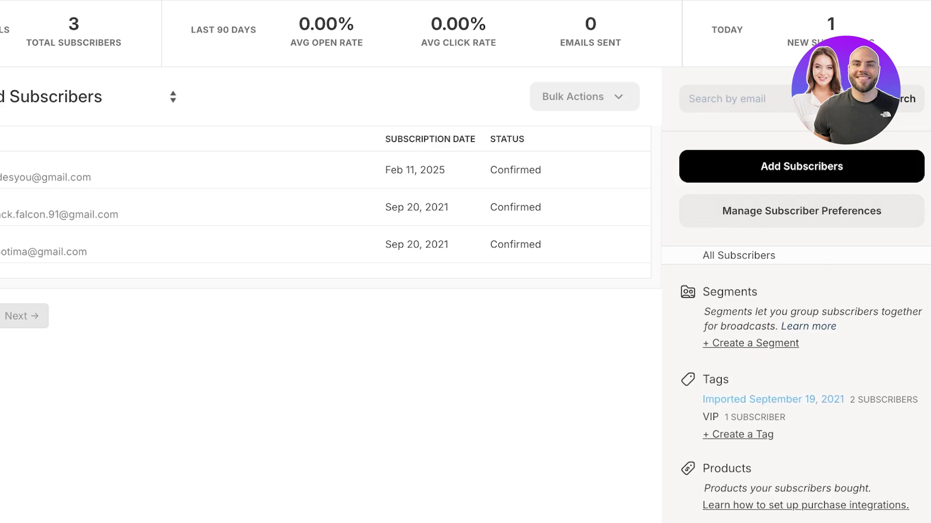
{"action": "left_click", "coordinate": [738, 435]}
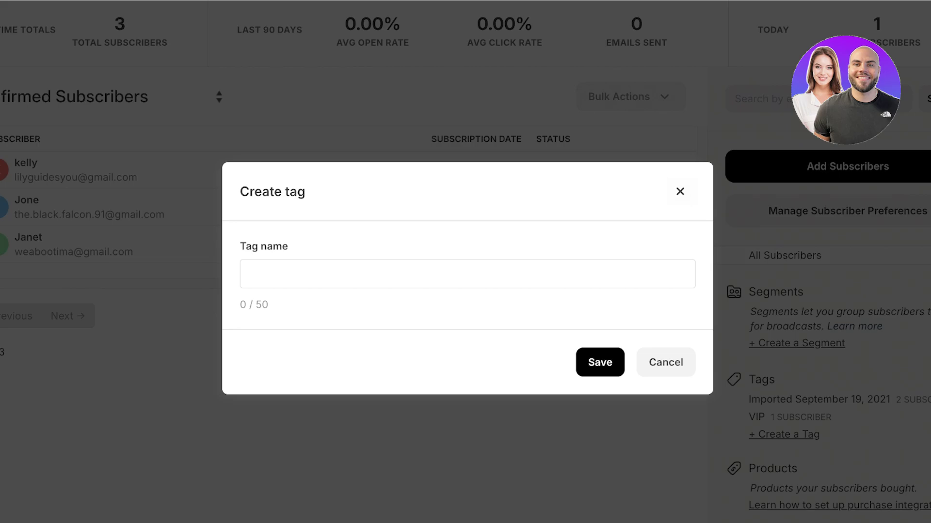
{"action": "key", "text": "Escape"}
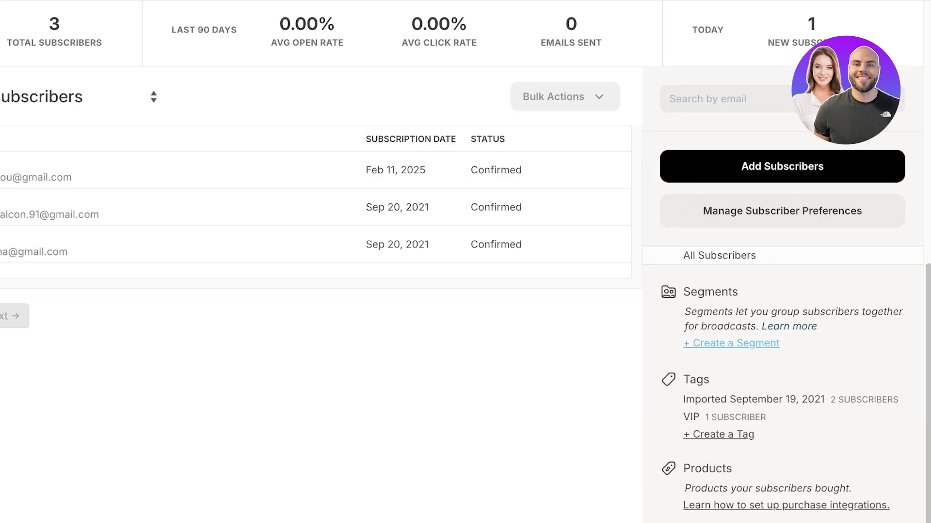
Step: Go to the Creator Profile page from the growth tools list
{"action": "scroll", "coordinate": [409, 218], "scroll_direction": "up", "scroll_amount": 7}
{"action": "scroll", "coordinate": [460, 261], "scroll_direction": "up", "scroll_amount": 3}
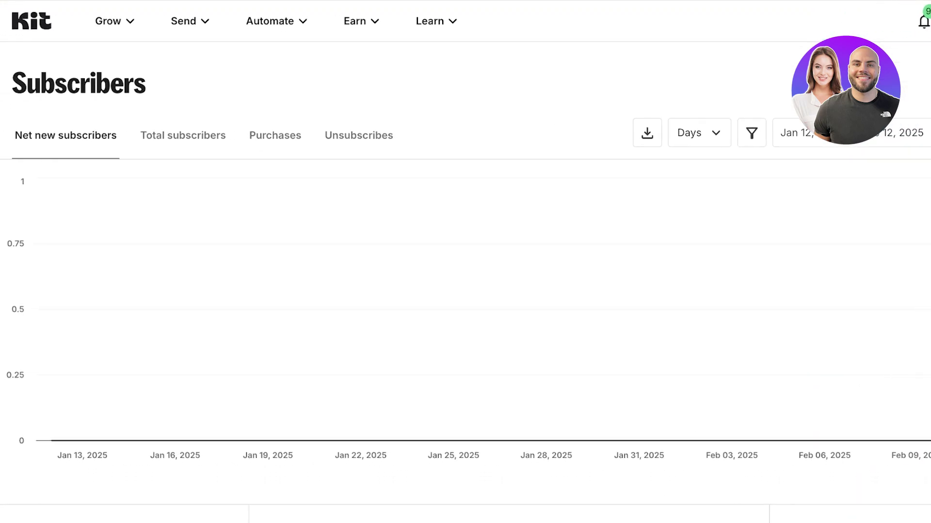
{"action": "left_click", "coordinate": [4, 29]}
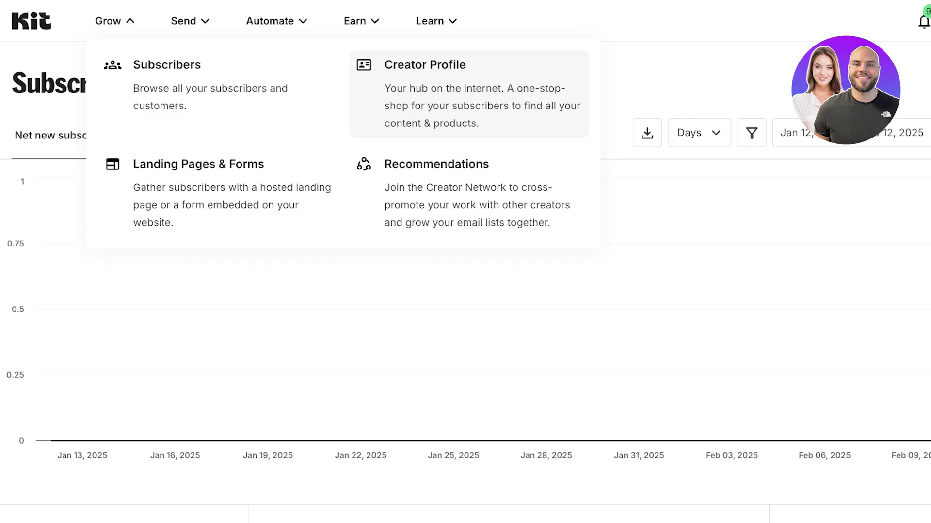
{"action": "left_click", "coordinate": [469, 94]}
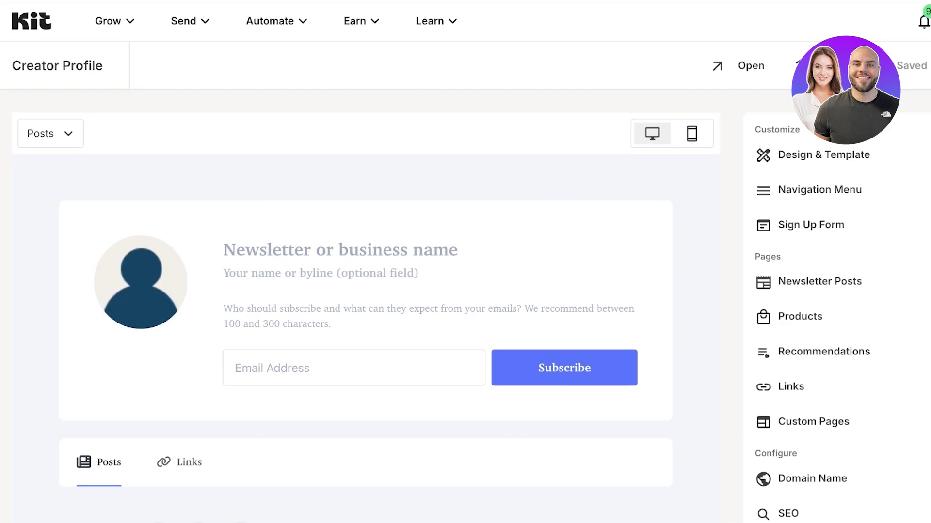
Step: Click into the profile byline and email field, then reopen the Grow menu
{"action": "left_click", "coordinate": [320, 273]}
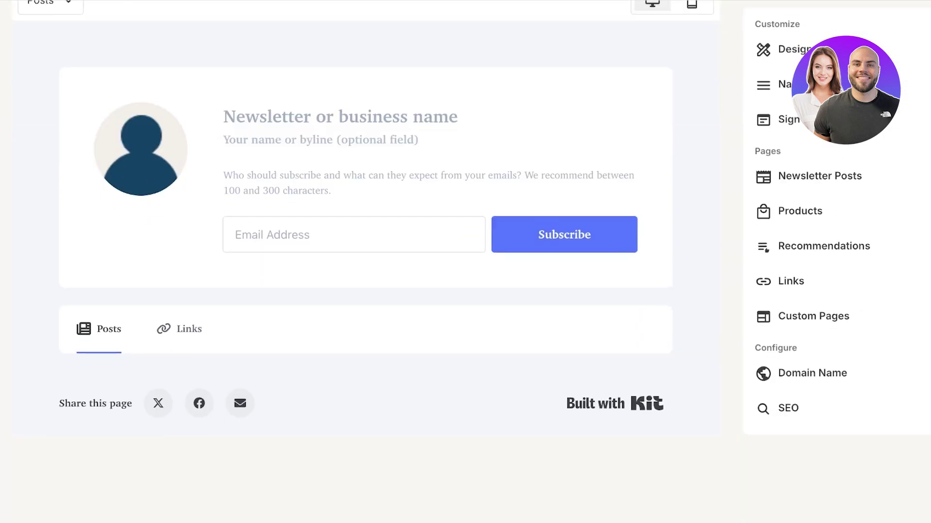
{"action": "scroll", "coordinate": [369, 243], "scroll_direction": "up", "scroll_amount": 3}
{"action": "left_click", "coordinate": [114, 21]}
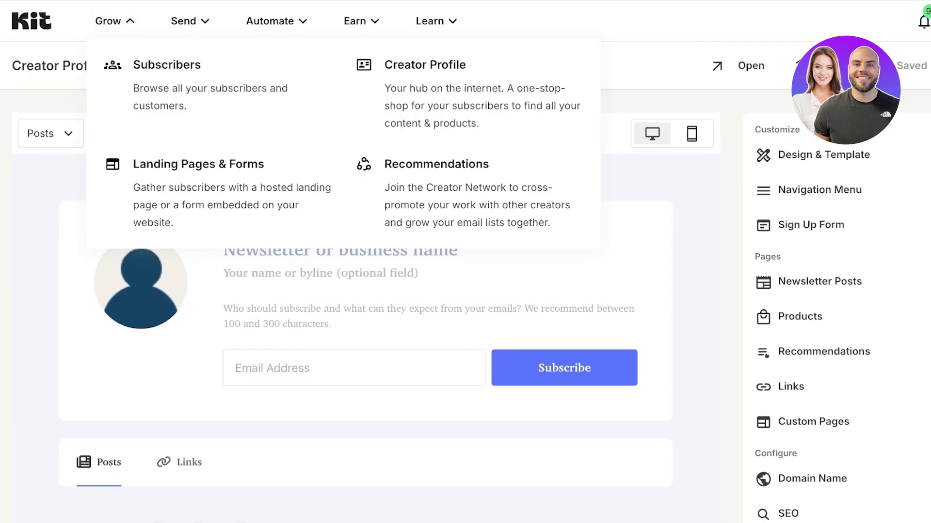
{"action": "left_click", "coordinate": [354, 368]}
{"action": "left_click", "coordinate": [114, 21]}
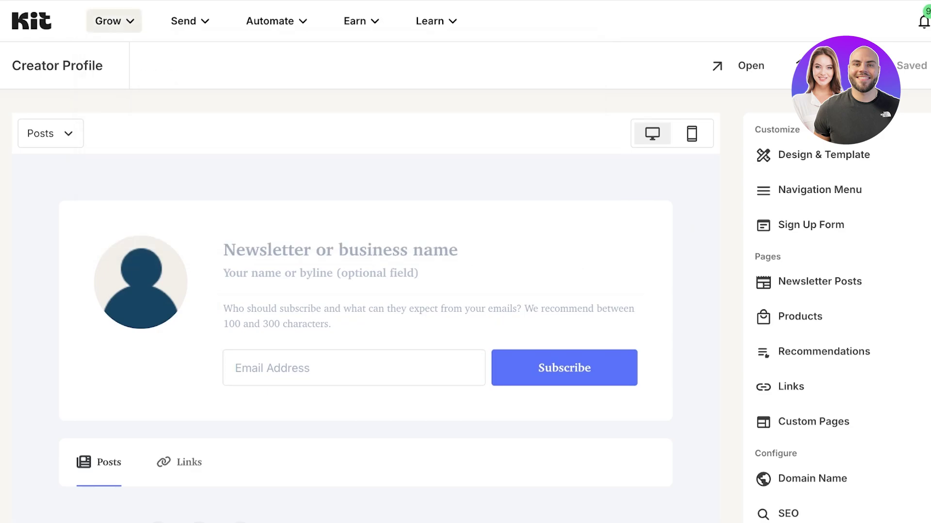
{"action": "scroll", "coordinate": [824, 320], "scroll_direction": "down", "scroll_amount": 3}
{"action": "scroll", "coordinate": [824, 320], "scroll_direction": "up", "scroll_amount": 3}
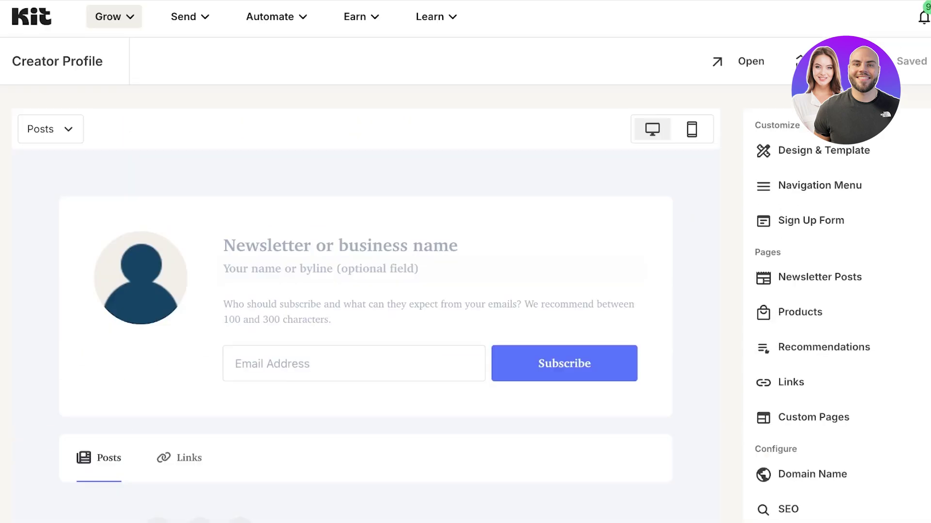
{"action": "left_click", "coordinate": [114, 21]}
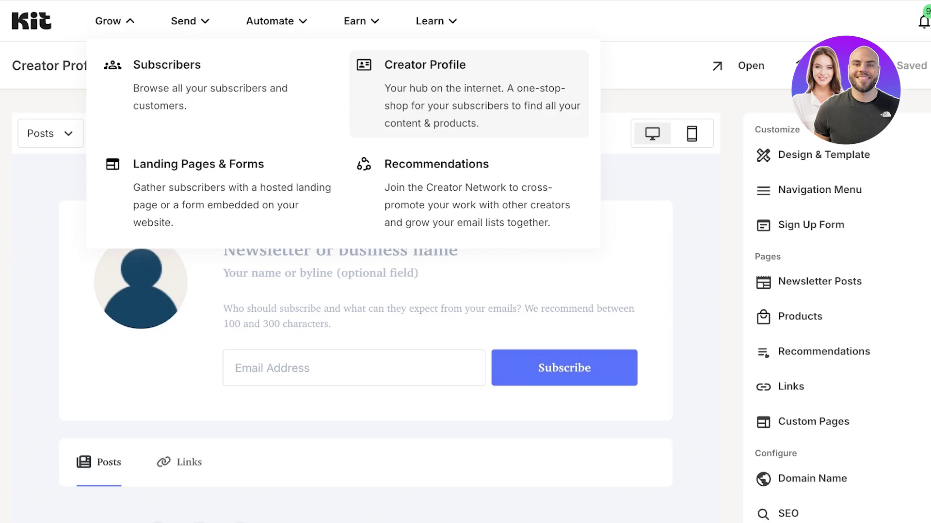
Step: Visit Landing Pages & Forms and Email Templates, then reopen the Send menu
{"action": "left_click", "coordinate": [199, 168]}
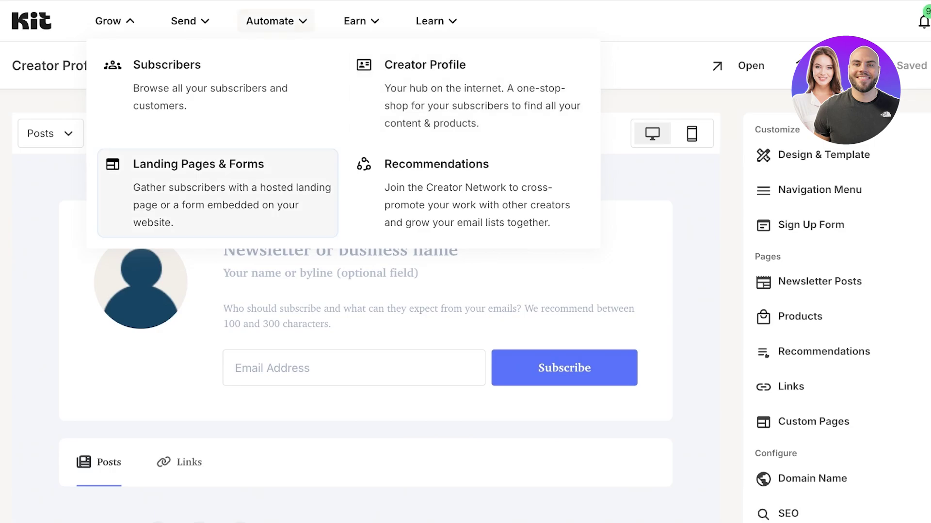
{"action": "left_click", "coordinate": [190, 21]}
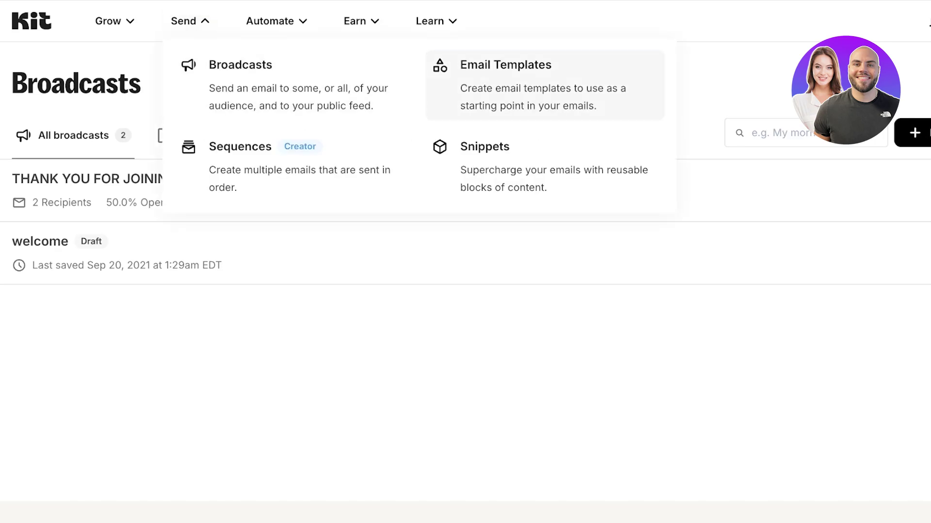
{"action": "left_click", "coordinate": [506, 78]}
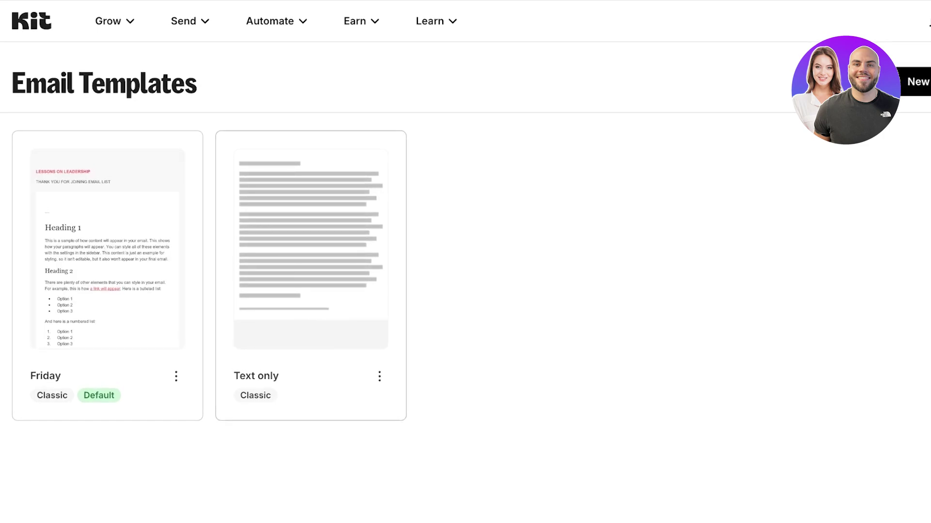
{"action": "left_click", "coordinate": [190, 20]}
Step: Start a new broadcast, select its 'New Broadcast' subject line, and scroll the Friday template body
{"action": "left_click", "coordinate": [240, 65]}
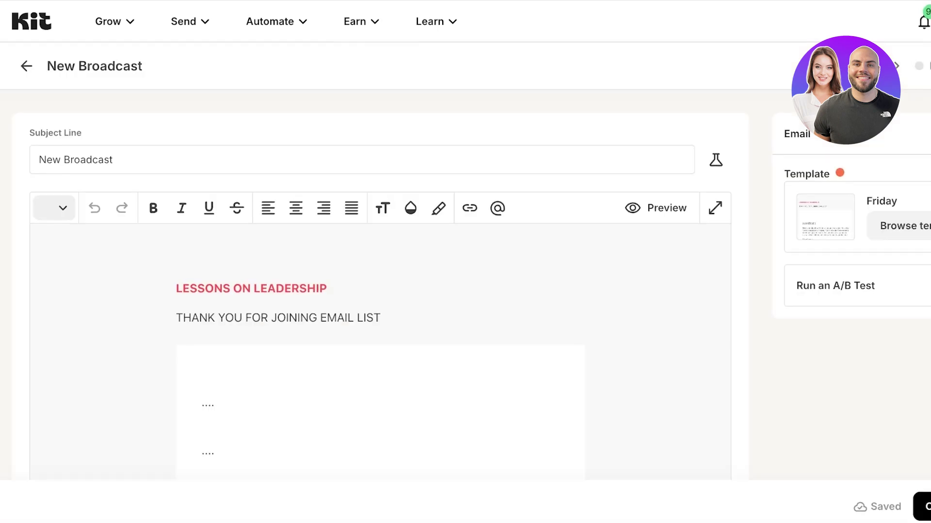
{"action": "triple_click", "coordinate": [76, 159]}
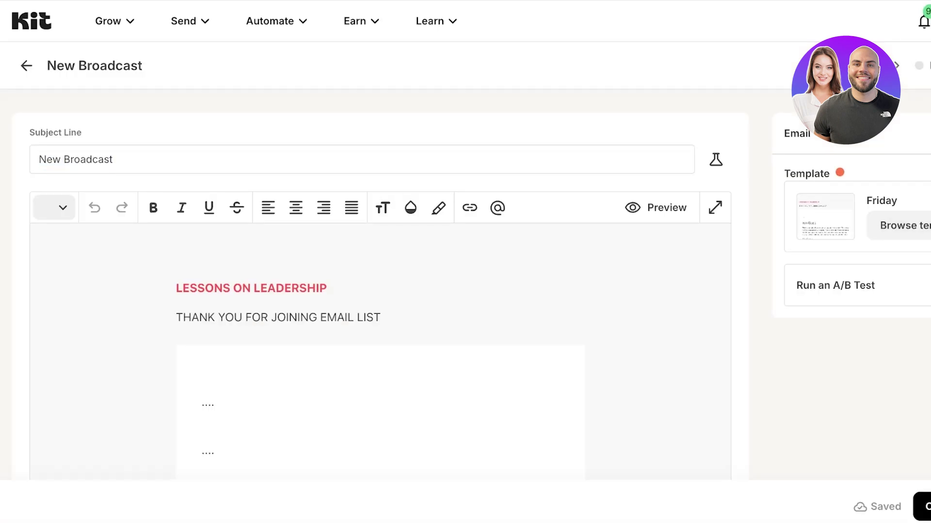
{"action": "scroll", "coordinate": [388, 291], "scroll_direction": "up", "scroll_amount": 3}
{"action": "scroll", "coordinate": [380, 291], "scroll_direction": "down", "scroll_amount": 5}
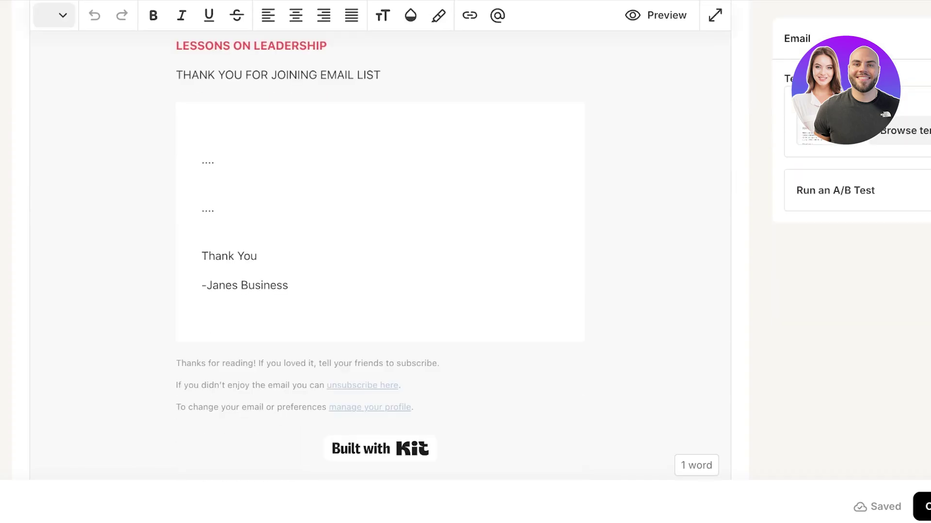
{"action": "scroll", "coordinate": [380, 243], "scroll_direction": "up", "scroll_amount": 2}
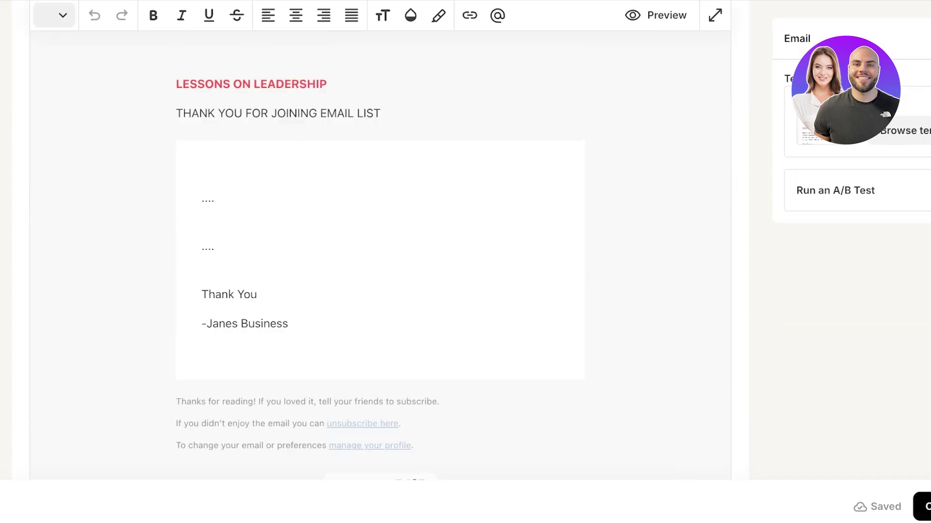
{"action": "scroll", "coordinate": [381, 291], "scroll_direction": "up", "scroll_amount": 3}
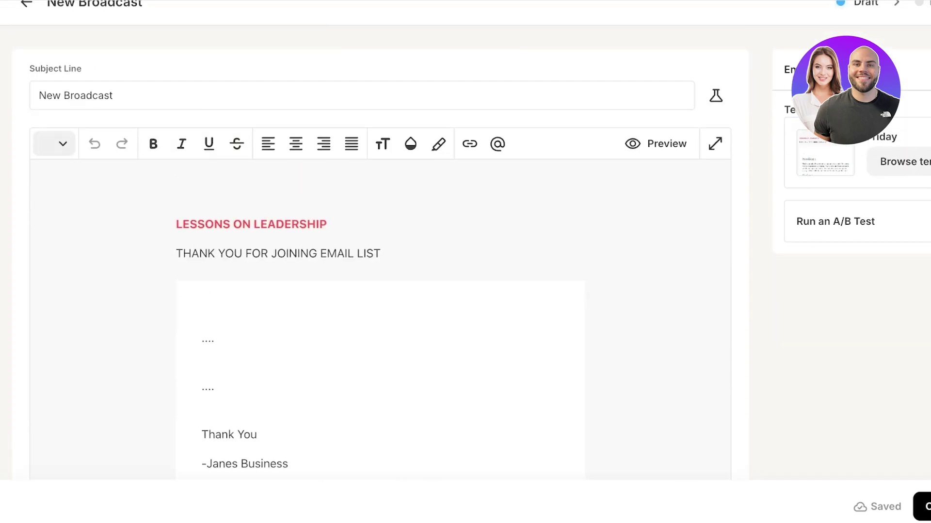
Step: Replace the broadcast content with the Hawthorne template from the Kit Library
{"action": "left_click", "coordinate": [899, 161]}
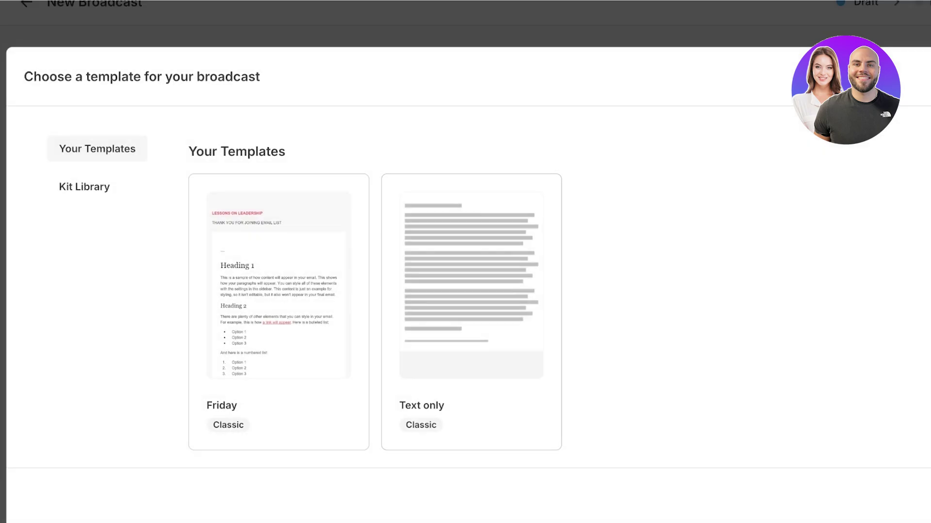
{"action": "left_click", "coordinate": [85, 187]}
{"action": "scroll", "coordinate": [465, 242], "scroll_direction": "down", "scroll_amount": 3}
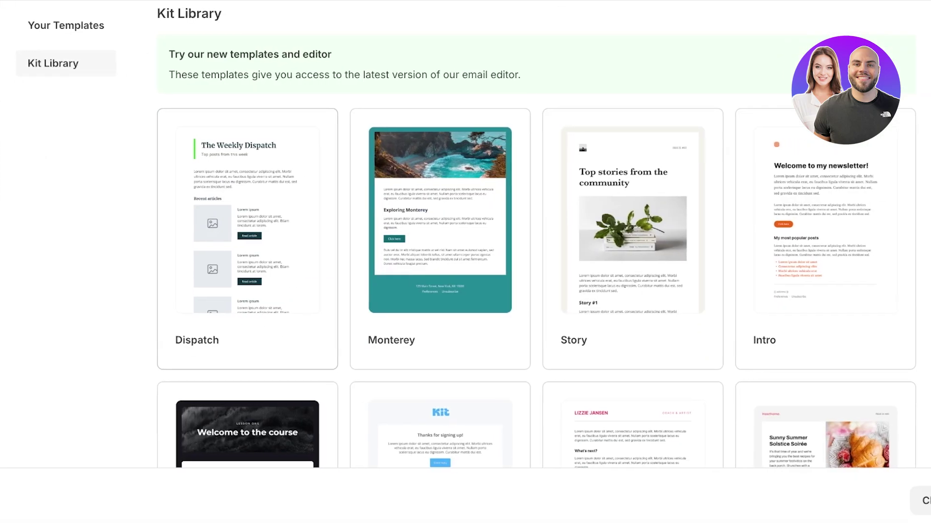
{"action": "scroll", "coordinate": [526, 242], "scroll_direction": "down", "scroll_amount": 5}
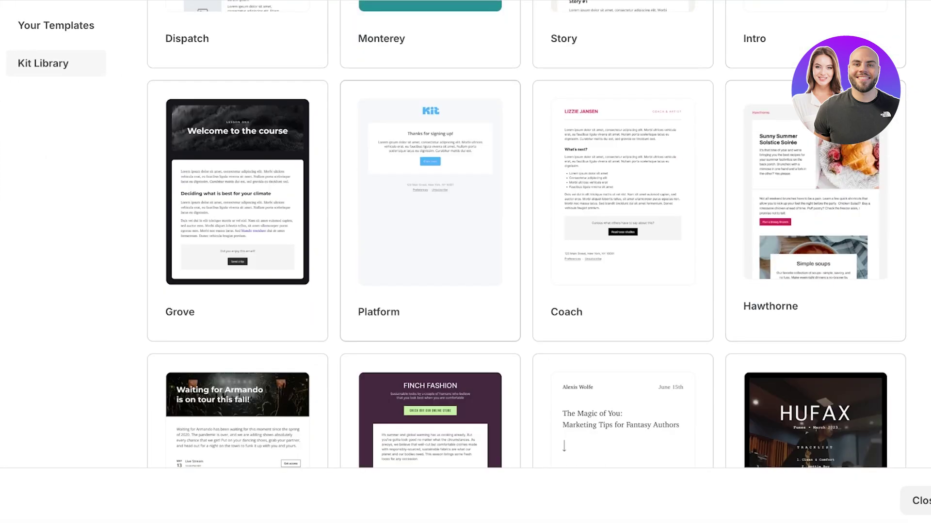
{"action": "scroll", "coordinate": [526, 243], "scroll_direction": "up", "scroll_amount": 6}
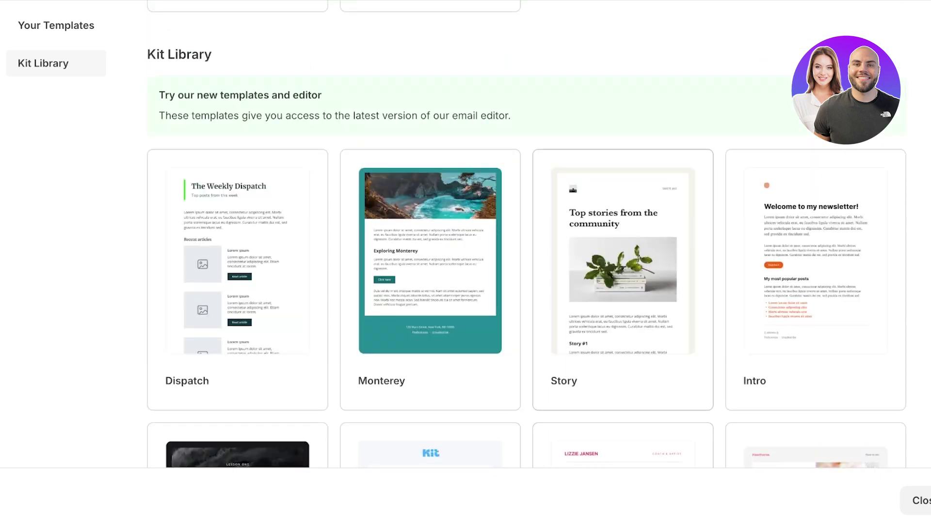
{"action": "scroll", "coordinate": [526, 243], "scroll_direction": "down", "scroll_amount": 7}
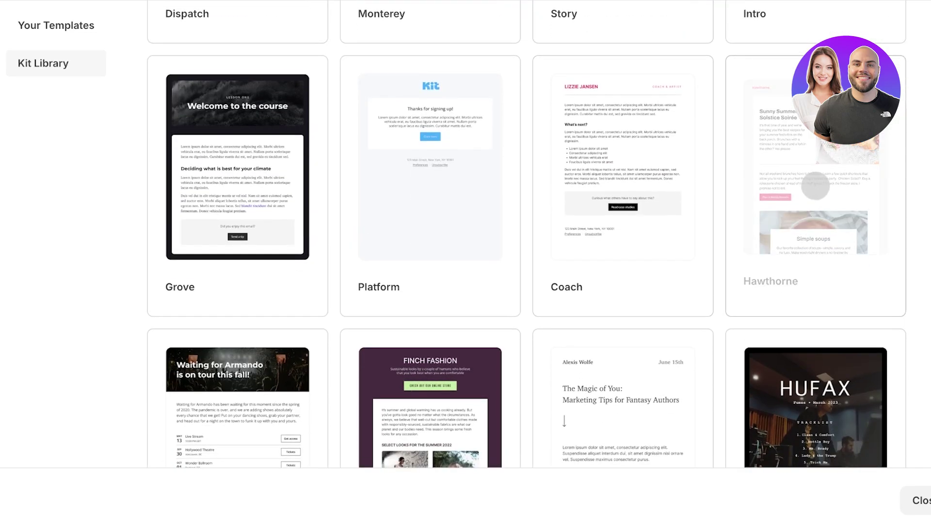
{"action": "left_click", "coordinate": [815, 186]}
{"action": "left_click", "coordinate": [422, 314]}
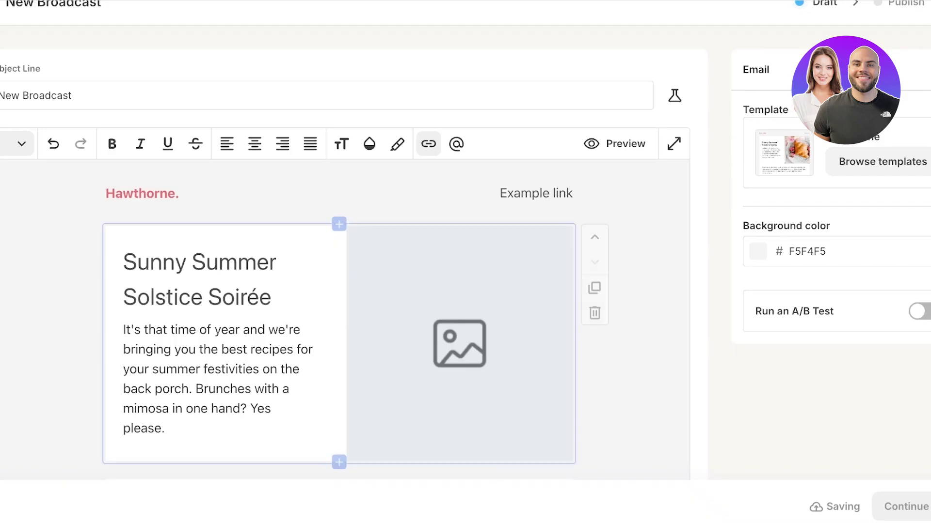
Step: Select part of the Sunny Summer Solstice Soirée heading text
{"action": "scroll", "coordinate": [371, 291], "scroll_direction": "up", "scroll_amount": 1}
{"action": "scroll", "coordinate": [370, 291], "scroll_direction": "down", "scroll_amount": 16}
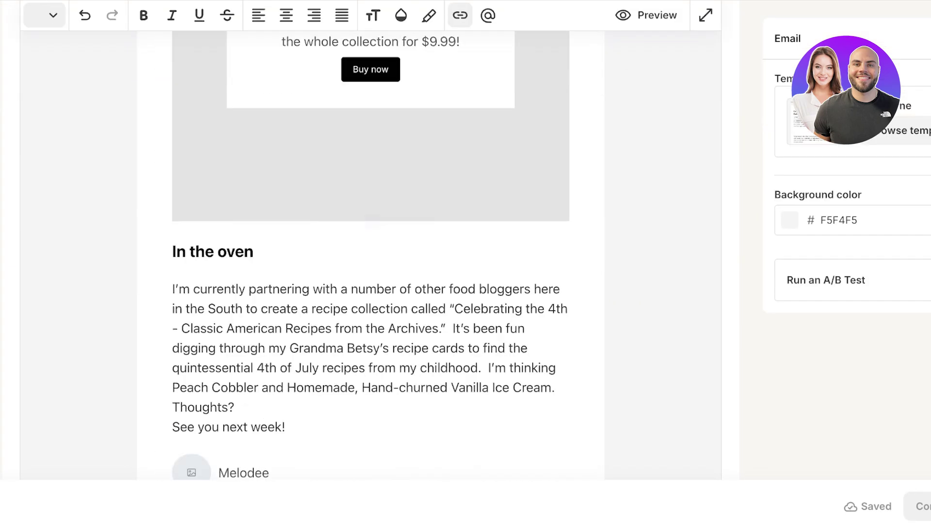
{"action": "scroll", "coordinate": [370, 261], "scroll_direction": "down", "scroll_amount": 8}
{"action": "scroll", "coordinate": [370, 262], "scroll_direction": "up", "scroll_amount": 20}
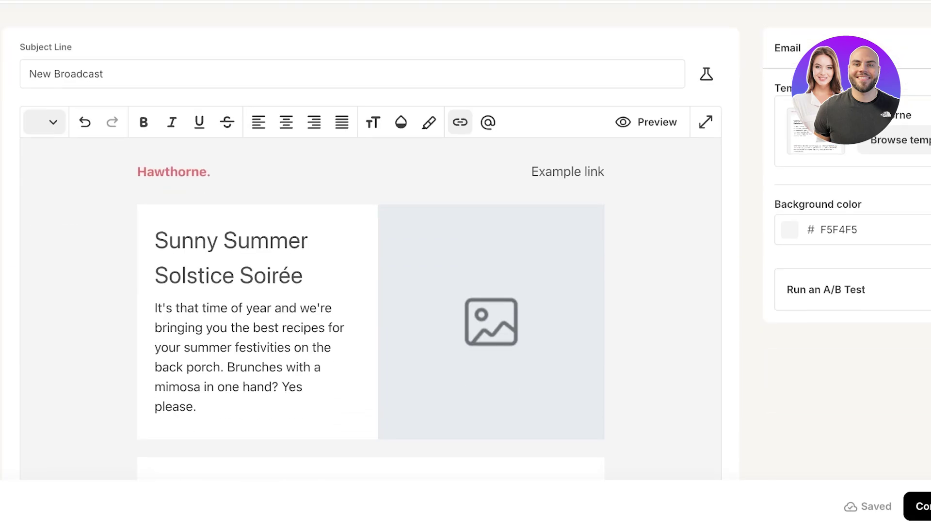
{"action": "left_click", "coordinate": [242, 407]}
{"action": "left_click", "coordinate": [236, 241]}
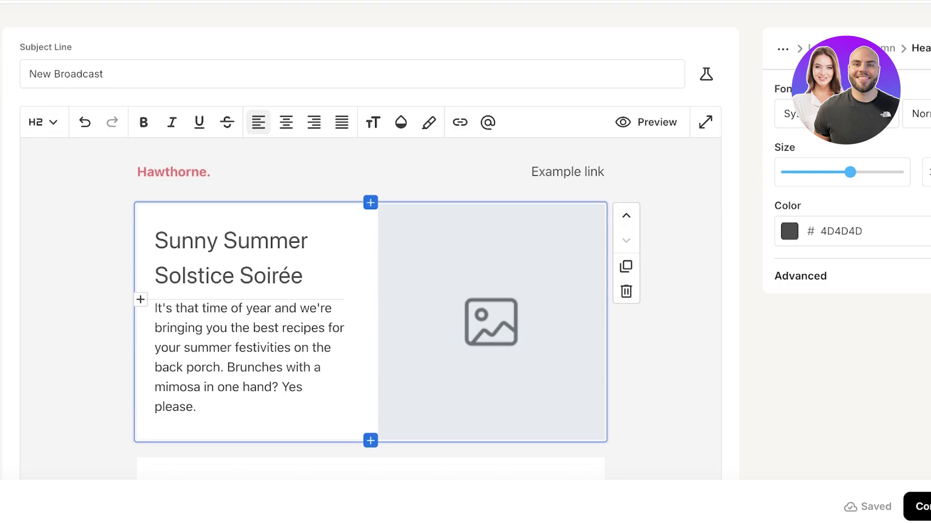
{"action": "left_click", "coordinate": [265, 275]}
{"action": "left_click_drag", "start_coordinate": [291, 275], "coordinate": [155, 240]}
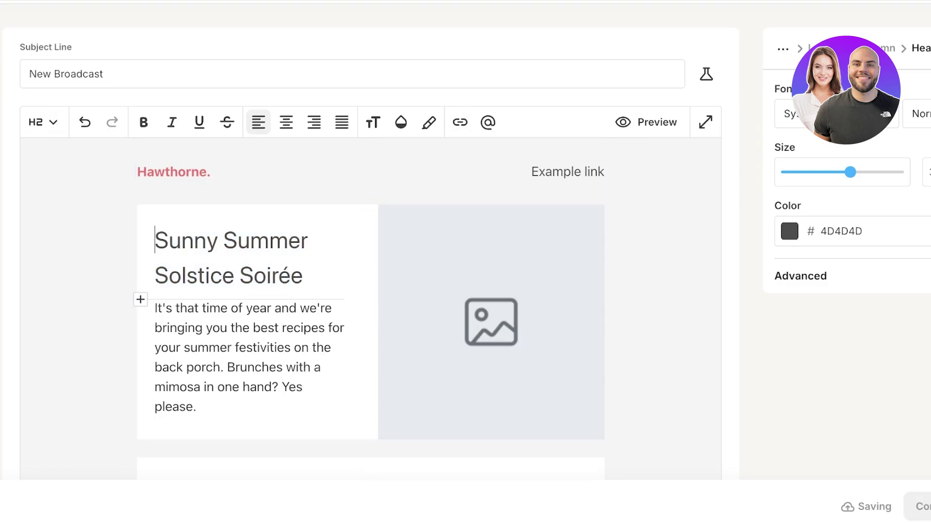
Step: Change the 'Hawthorne.' header text to LILYS
{"action": "left_click", "coordinate": [178, 171]}
{"action": "left_click", "coordinate": [169, 172]}
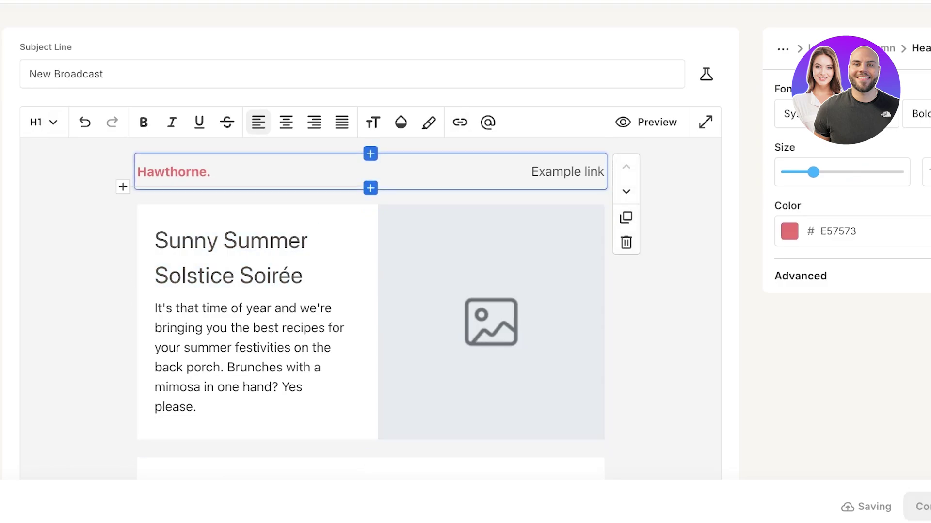
{"action": "scroll", "coordinate": [369, 242], "scroll_direction": "up", "scroll_amount": 2}
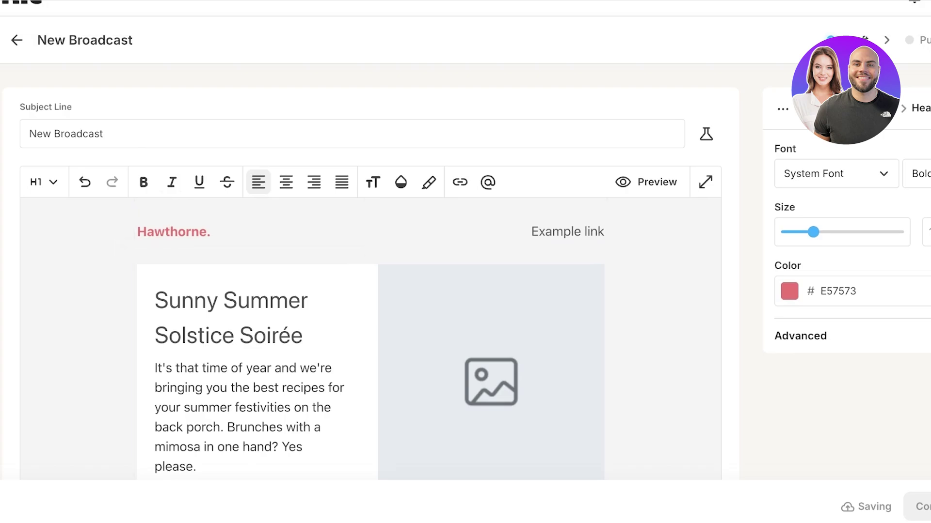
{"action": "triple_click", "coordinate": [170, 232]}
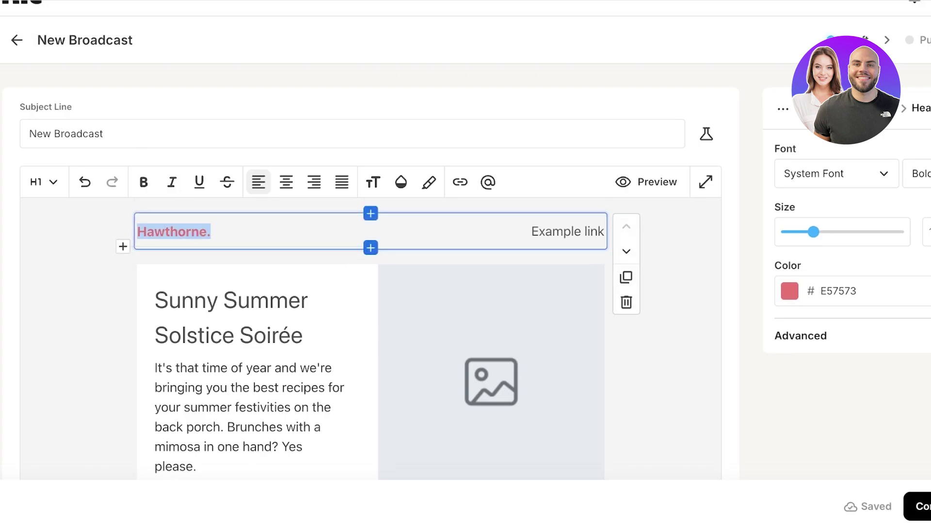
{"action": "type", "text": "LILYS"}
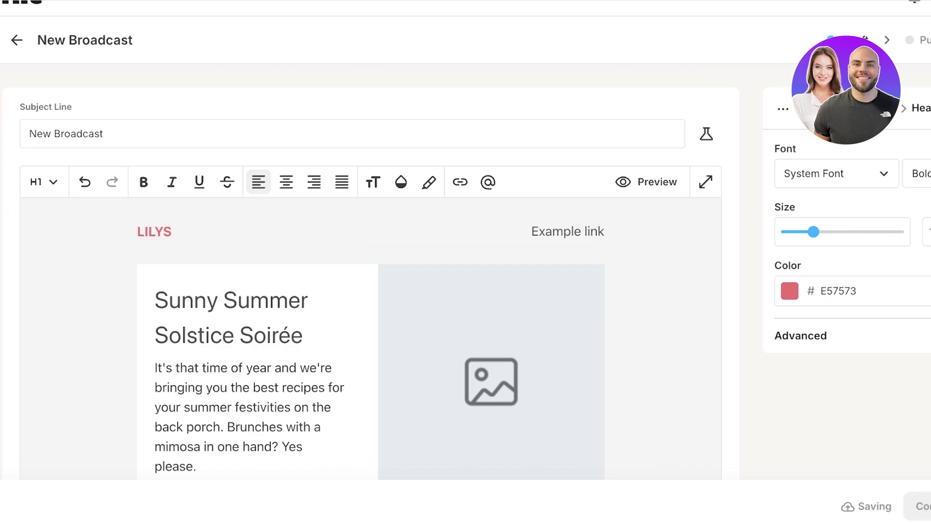
Step: Delete the 'Example link' text from the header
{"action": "left_click", "coordinate": [552, 232]}
{"action": "double_click", "coordinate": [543, 232]}
{"action": "left_click", "coordinate": [552, 231]}
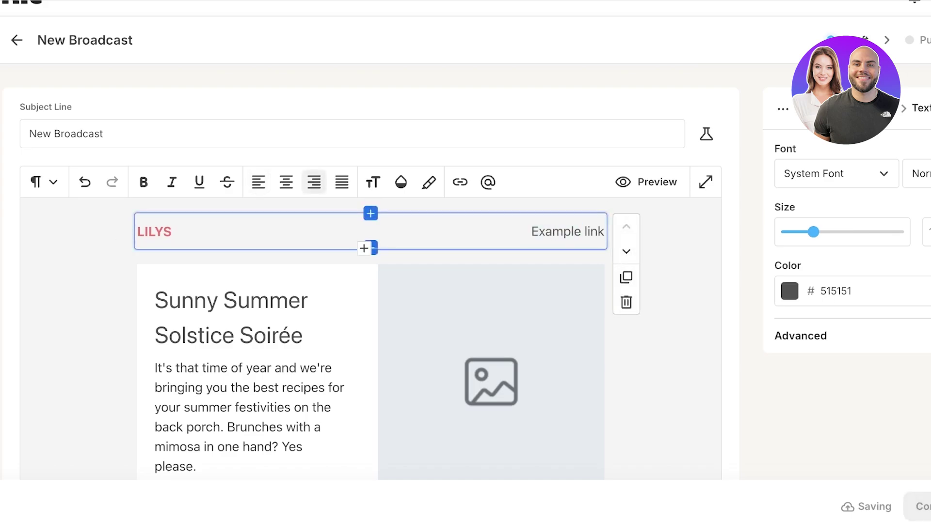
{"action": "key", "text": "Home"}
{"action": "key", "text": "shift+End"}
{"action": "key", "text": "BackSpace"}
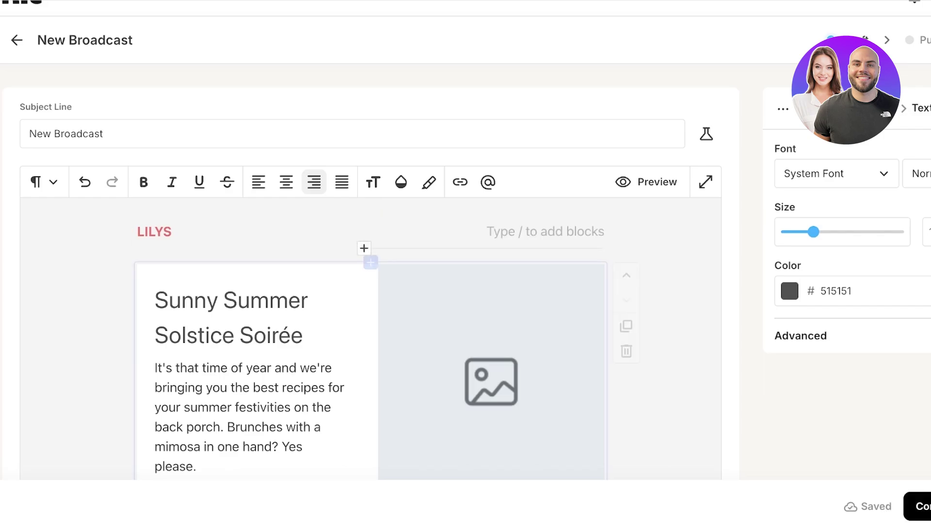
Step: Replace the main heading with 'Our Summer Sale is Live'
{"action": "left_click", "coordinate": [222, 301]}
{"action": "key", "text": "ctrl+a"}
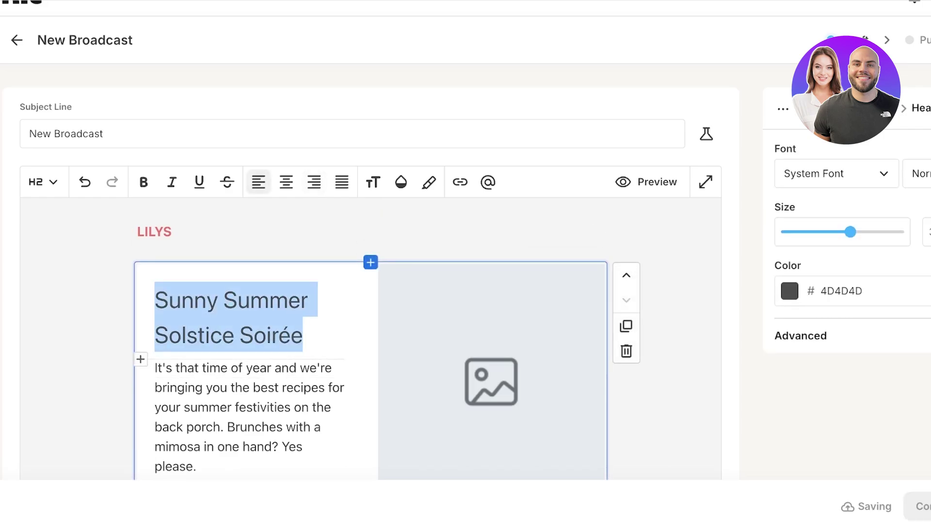
{"action": "type", "text": "Our Summer Sale id"}
{"action": "key", "text": "BackSpace"}
{"action": "type", "text": "s Lie"}
{"action": "key", "text": "BackSpace"}
{"action": "type", "text": "ve"}
{"action": "scroll", "coordinate": [340, 291], "scroll_direction": "down", "scroll_amount": 3}
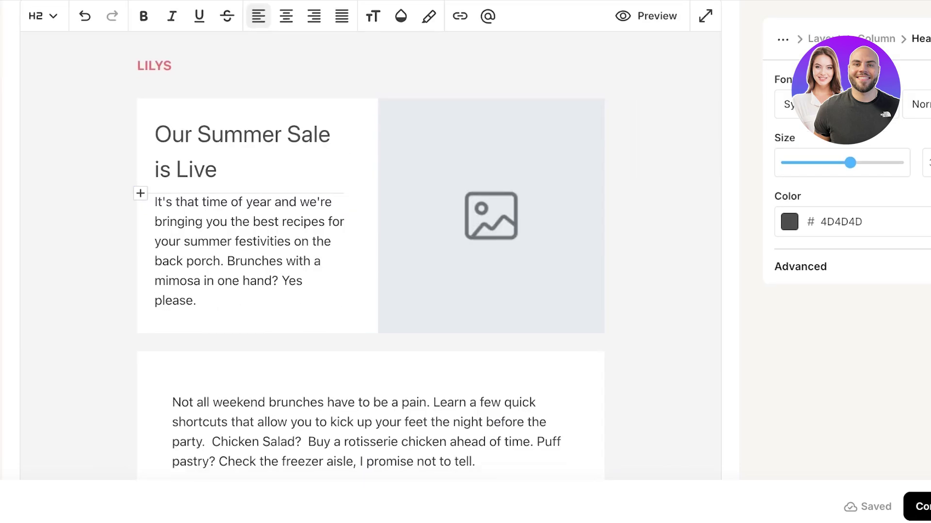
{"action": "left_click", "coordinate": [241, 278]}
{"action": "left_click_drag", "start_coordinate": [247, 261], "coordinate": [220, 201]}
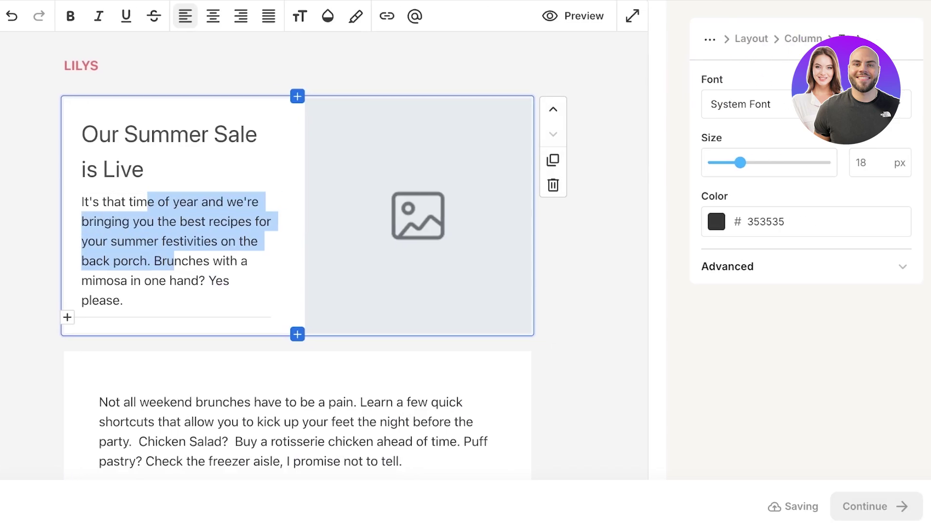
Step: Inspect the two-column summer sale block and its advanced text settings
{"action": "left_click", "coordinate": [339, 114]}
{"action": "scroll", "coordinate": [325, 243], "scroll_direction": "up", "scroll_amount": 1}
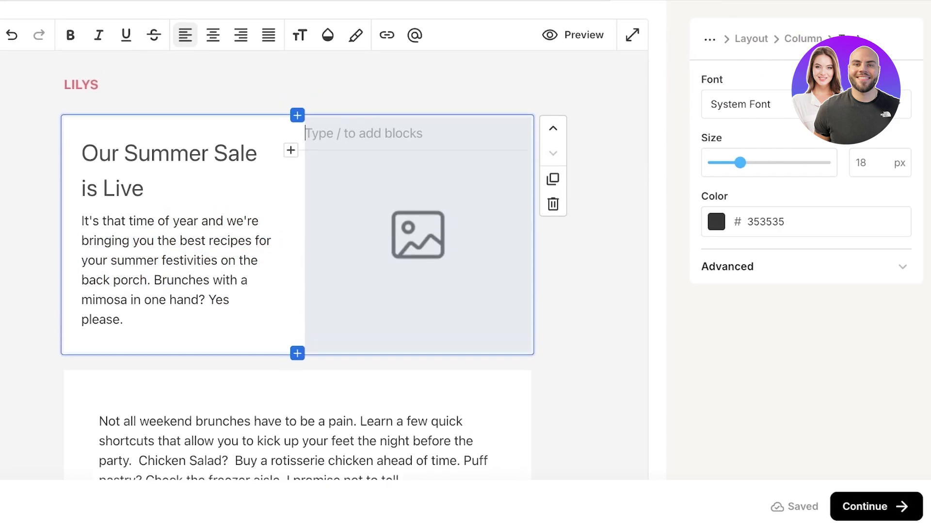
{"action": "left_click", "coordinate": [727, 266]}
{"action": "scroll", "coordinate": [800, 266], "scroll_direction": "down", "scroll_amount": 5}
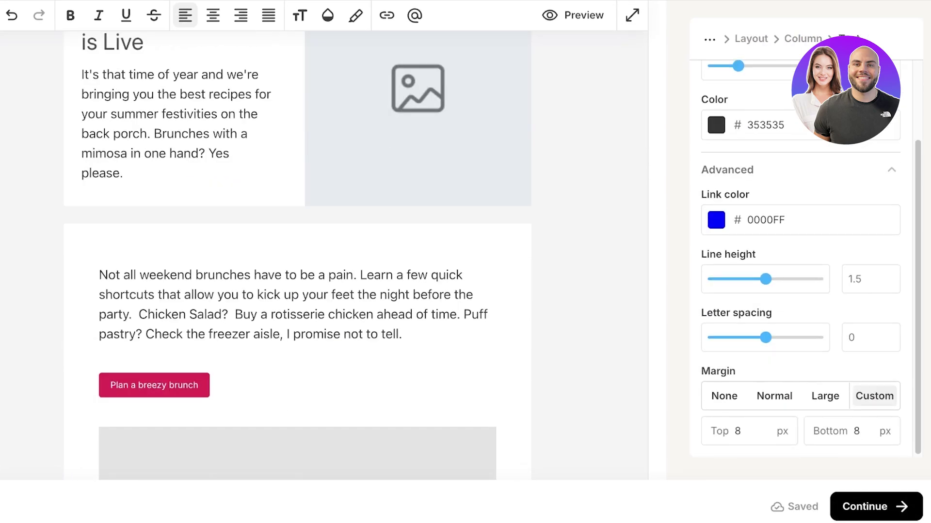
{"action": "scroll", "coordinate": [800, 266], "scroll_direction": "up", "scroll_amount": 3}
{"action": "scroll", "coordinate": [325, 242], "scroll_direction": "up", "scroll_amount": 3}
{"action": "left_click", "coordinate": [339, 160]}
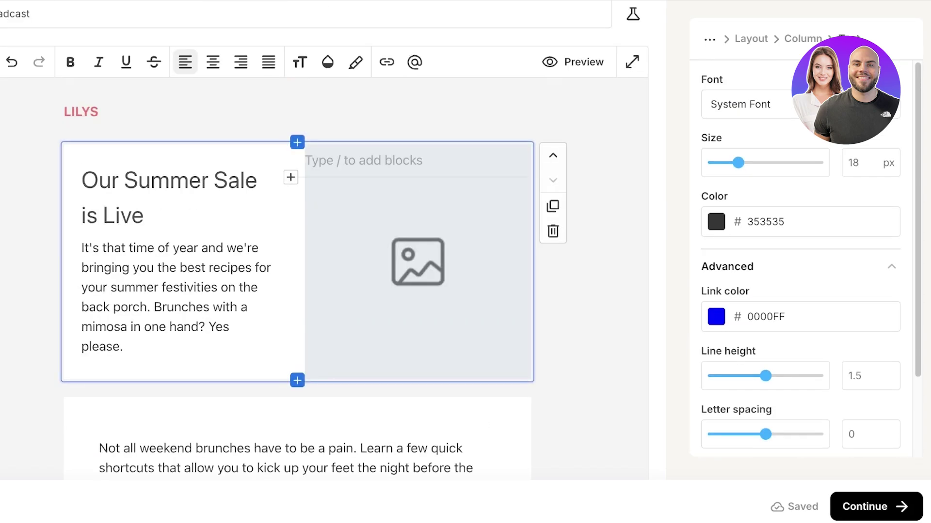
Step: Browse the slash block menu in the column, then dismiss it without adding a block
{"action": "type", "text": "/"}
{"action": "scroll", "coordinate": [425, 290], "scroll_direction": "down", "scroll_amount": 4}
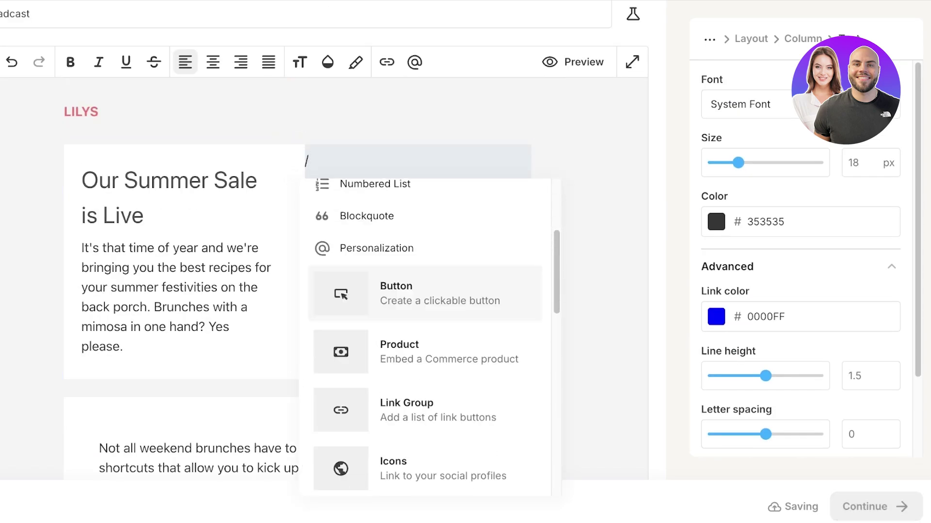
{"action": "scroll", "coordinate": [425, 335], "scroll_direction": "down", "scroll_amount": 5}
{"action": "scroll", "coordinate": [425, 334], "scroll_direction": "up", "scroll_amount": 6}
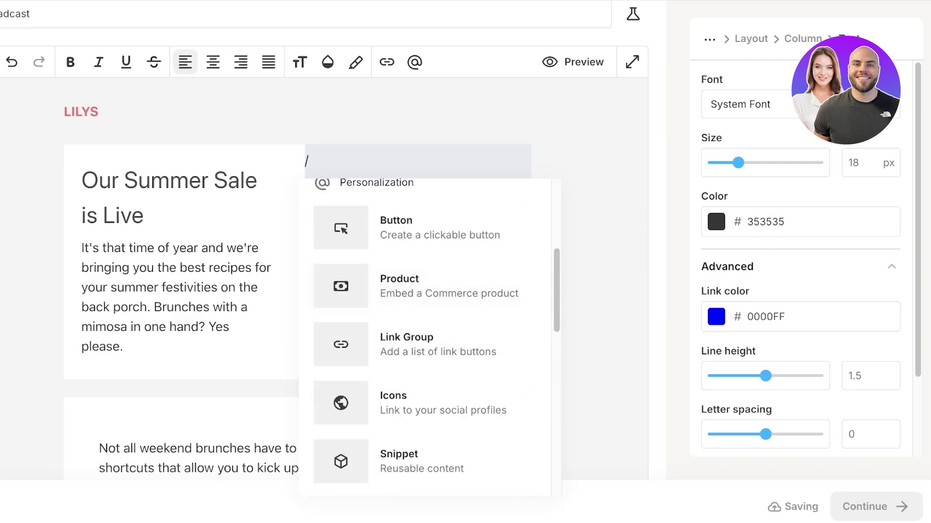
{"action": "scroll", "coordinate": [425, 345], "scroll_direction": "down", "scroll_amount": 2}
{"action": "scroll", "coordinate": [425, 344], "scroll_direction": "up", "scroll_amount": 6}
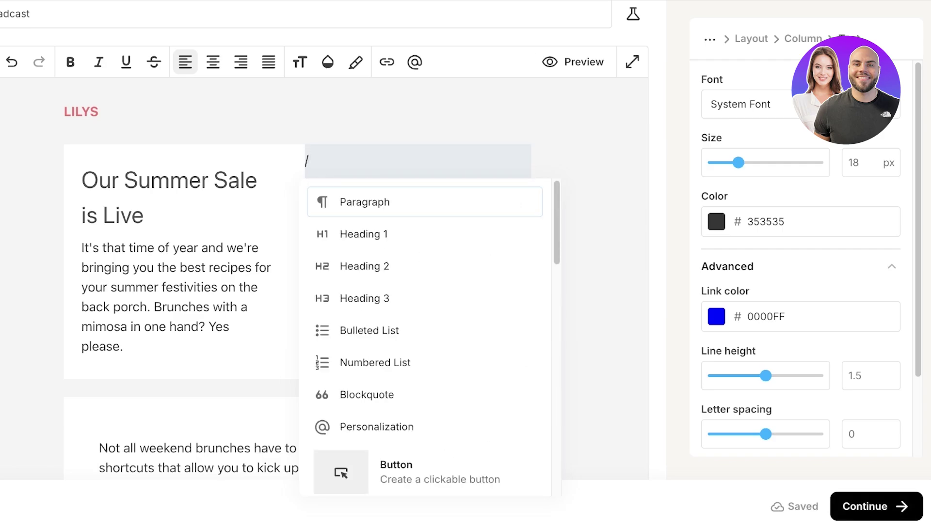
{"action": "key", "text": "Escape"}
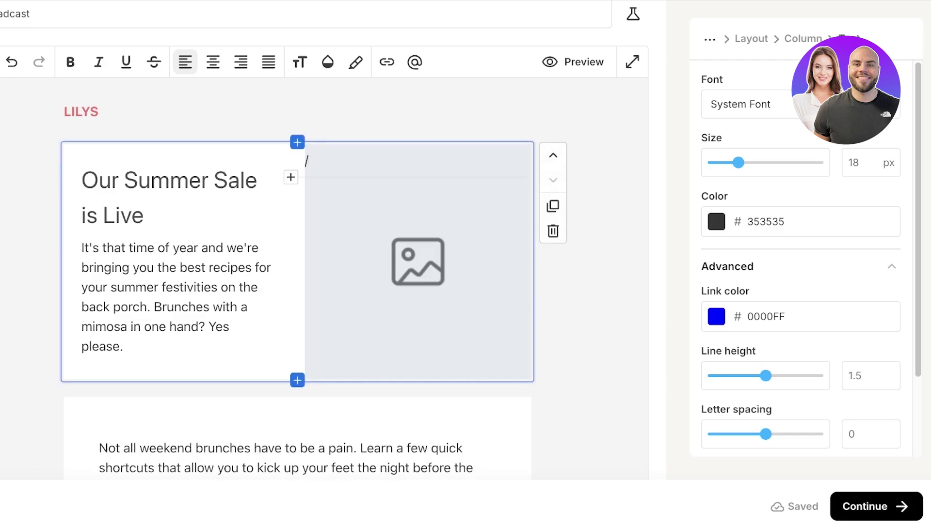
Step: Review the empty right column and Simple Soups heading, then return to the email-wide settings
{"action": "scroll", "coordinate": [324, 262], "scroll_direction": "down", "scroll_amount": 4}
{"action": "scroll", "coordinate": [324, 262], "scroll_direction": "up", "scroll_amount": 4}
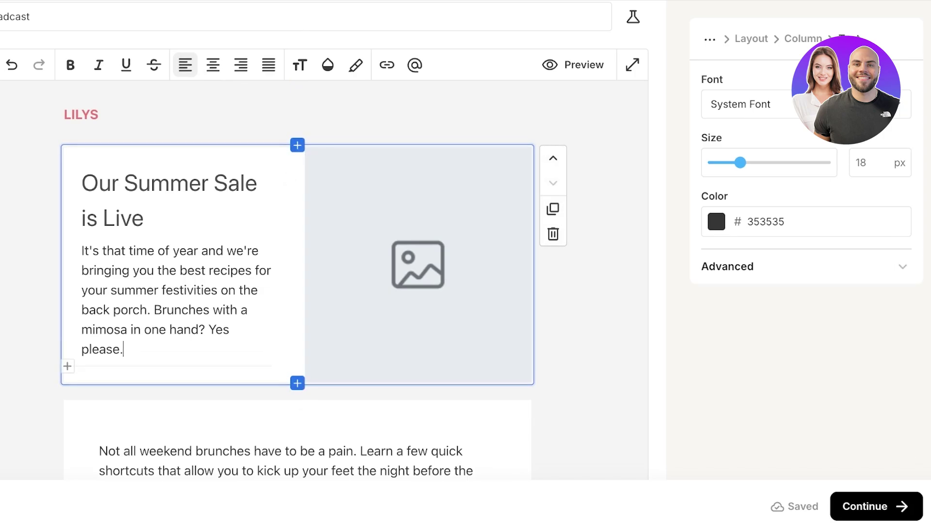
{"action": "left_click", "coordinate": [306, 164]}
{"action": "scroll", "coordinate": [298, 261], "scroll_direction": "down", "scroll_amount": 10}
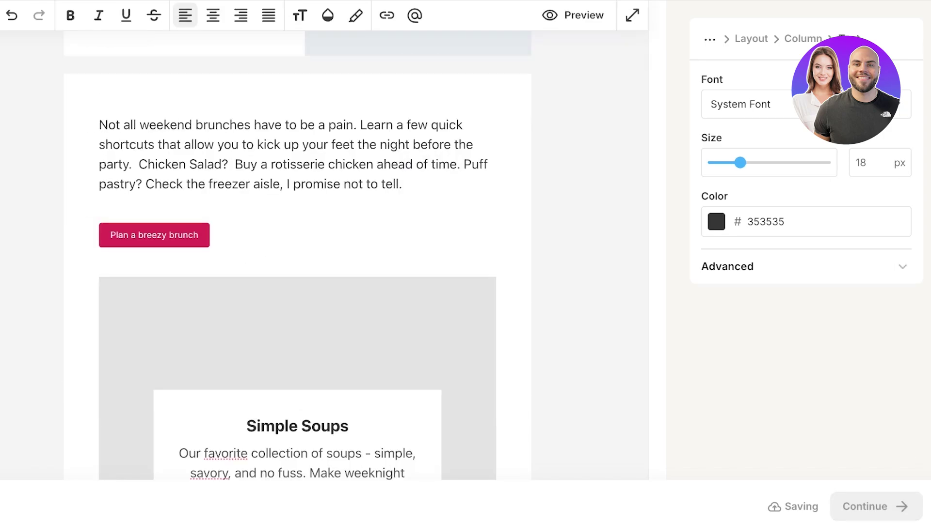
{"action": "left_click", "coordinate": [246, 272]}
{"action": "scroll", "coordinate": [297, 262], "scroll_direction": "up", "scroll_amount": 12}
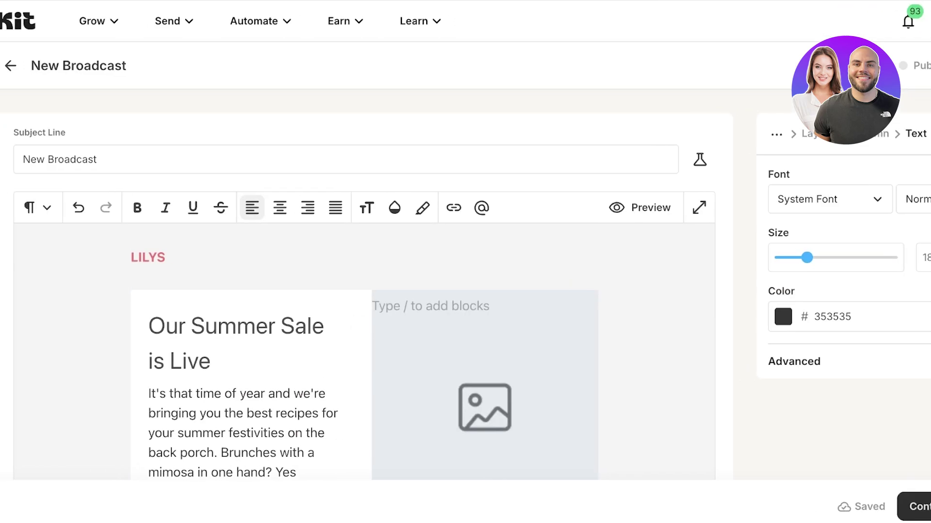
{"action": "key", "text": "Escape"}
{"action": "key", "text": "Escape"}
{"action": "key", "text": "Escape"}
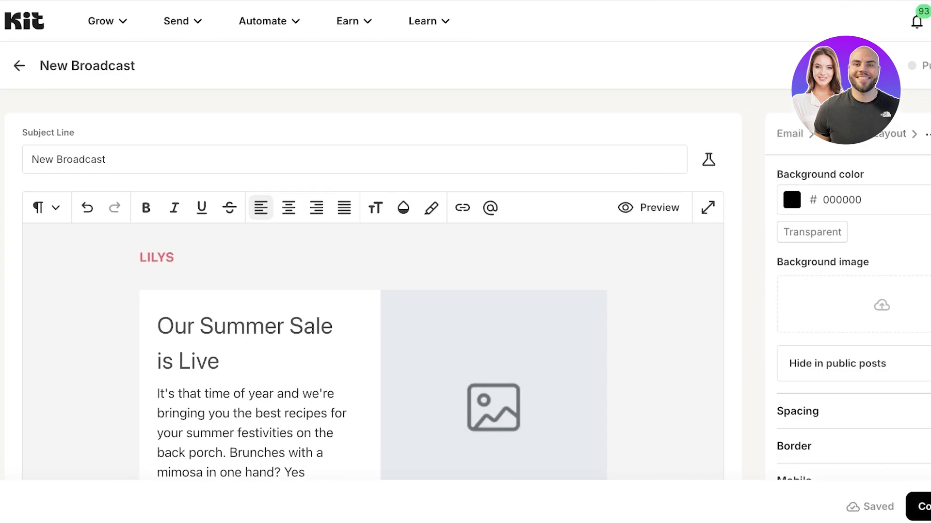
{"action": "scroll", "coordinate": [372, 291], "scroll_direction": "down", "scroll_amount": 20}
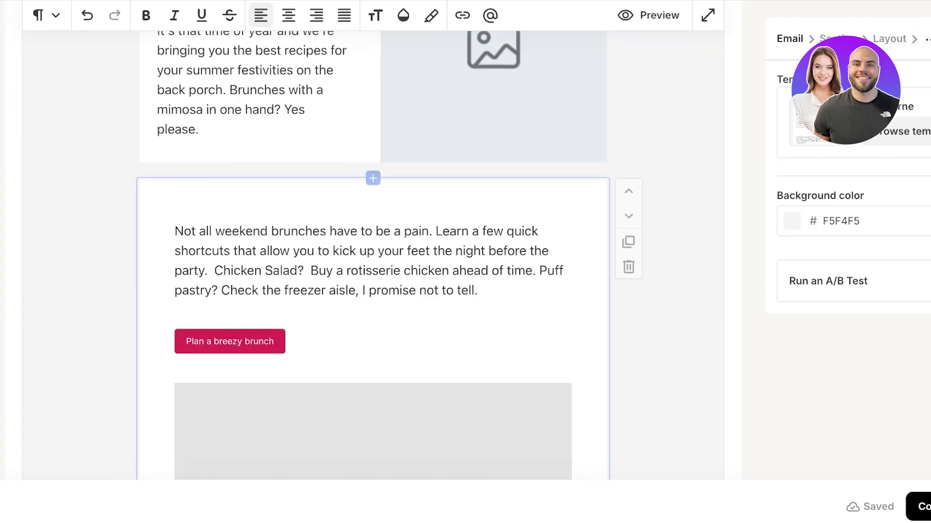
{"action": "scroll", "coordinate": [372, 242], "scroll_direction": "up", "scroll_amount": 20}
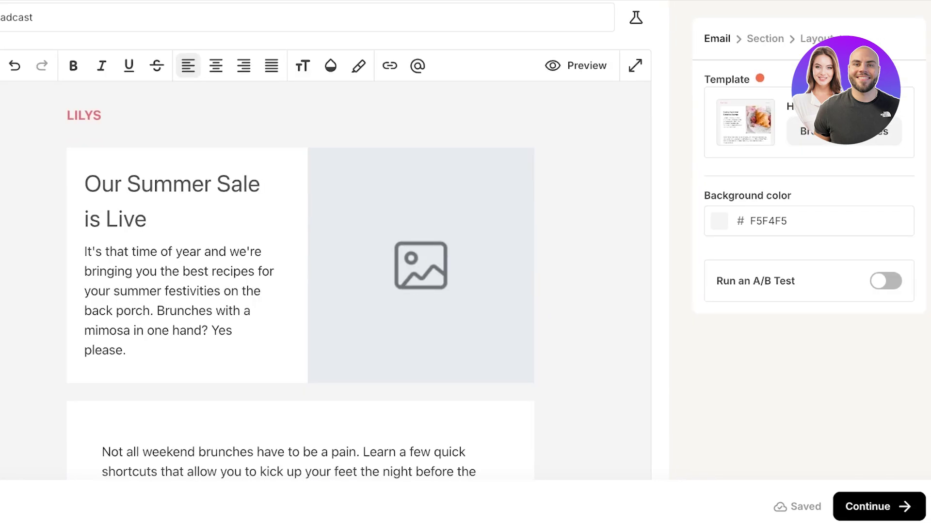
Step: Replace the 'New Broadcast' subject line with 'SummerSale' and continue to Publish Broadcast
{"action": "scroll", "coordinate": [334, 291], "scroll_direction": "up", "scroll_amount": 3}
{"action": "left_click", "coordinate": [878, 506]}
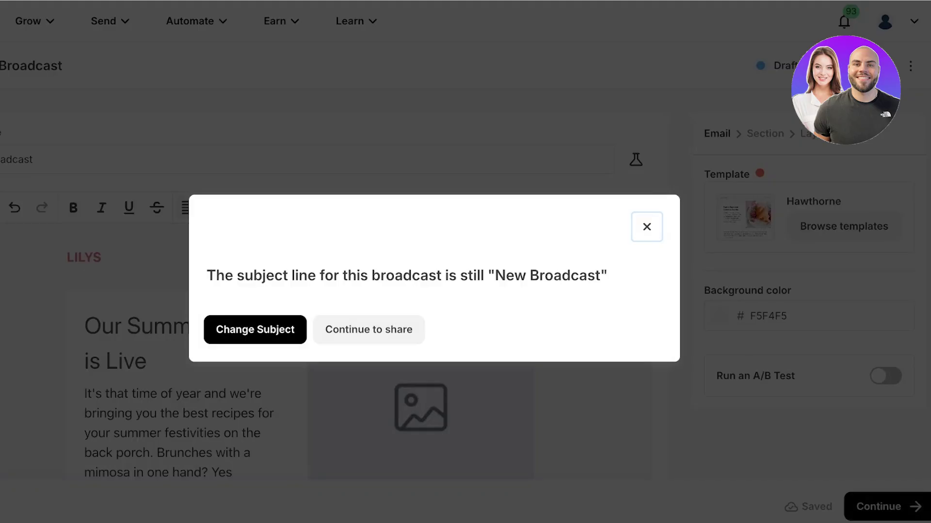
{"action": "left_click", "coordinate": [255, 330]}
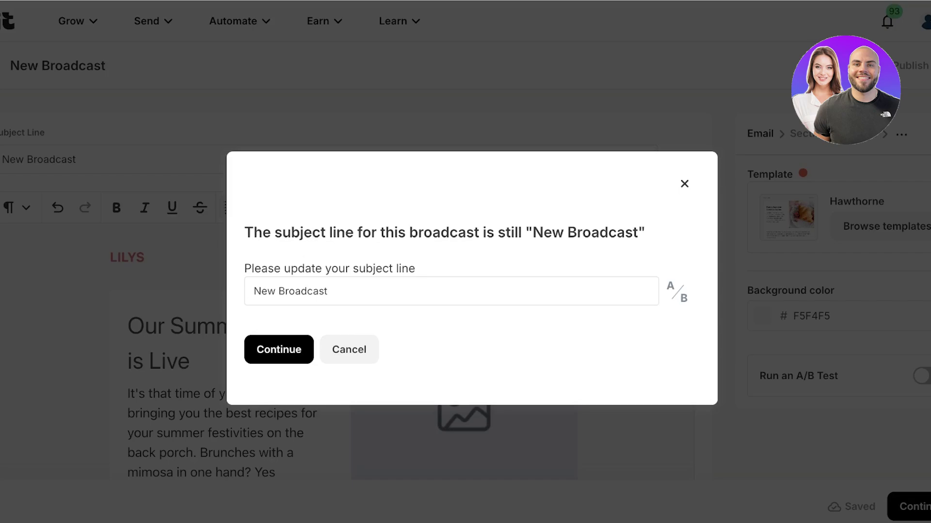
{"action": "key", "text": "ctrl+a"}
{"action": "key", "text": "BackSpace"}
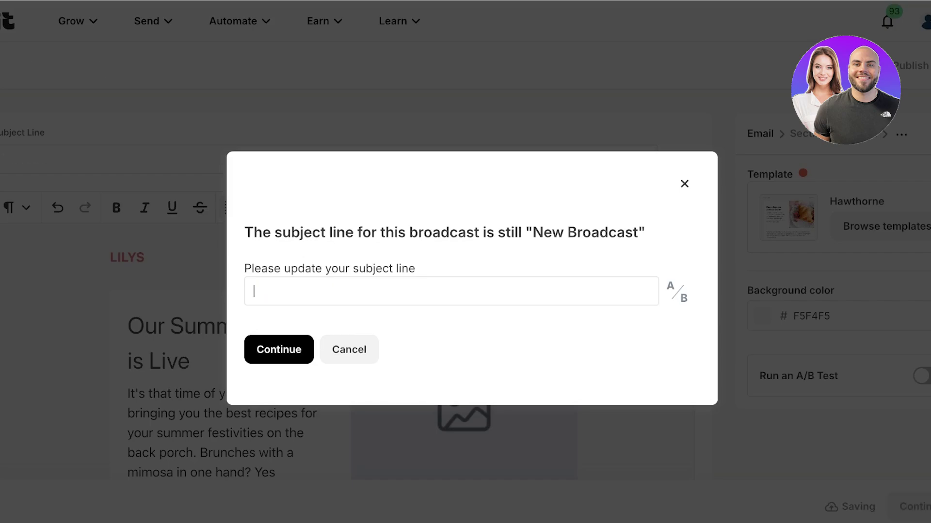
{"action": "type", "text": "SummerSale"}
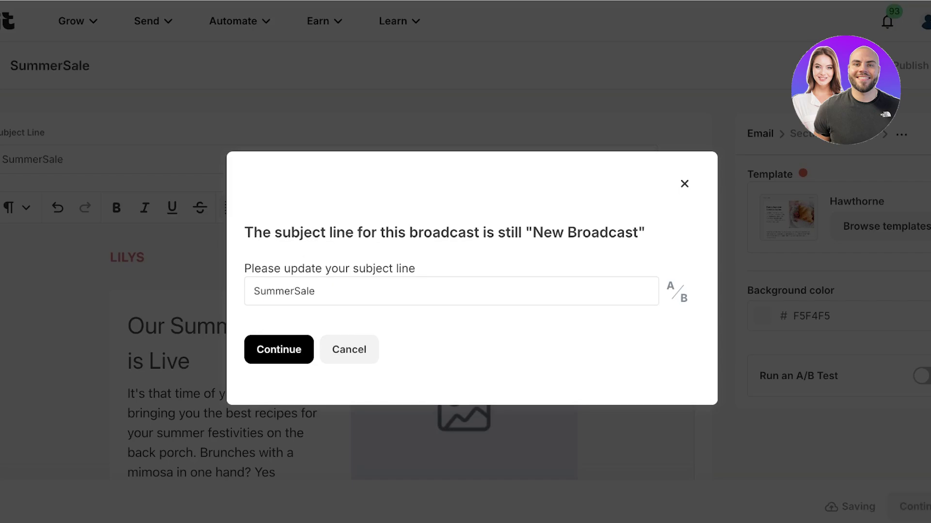
{"action": "key", "text": "Return"}
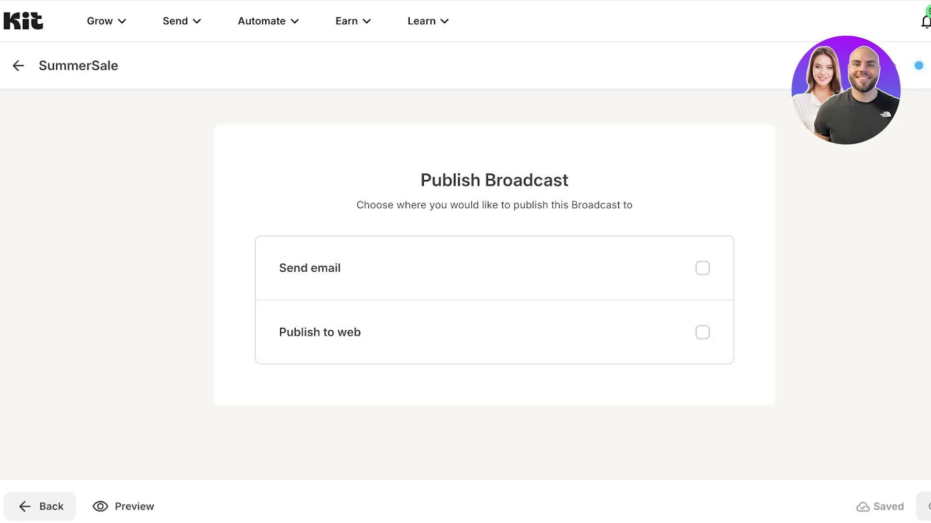
Step: Delete the SummerSale broadcast from its options menu and confirm the deletion
{"action": "left_click", "coordinate": [894, 65]}
{"action": "left_click", "coordinate": [916, 162]}
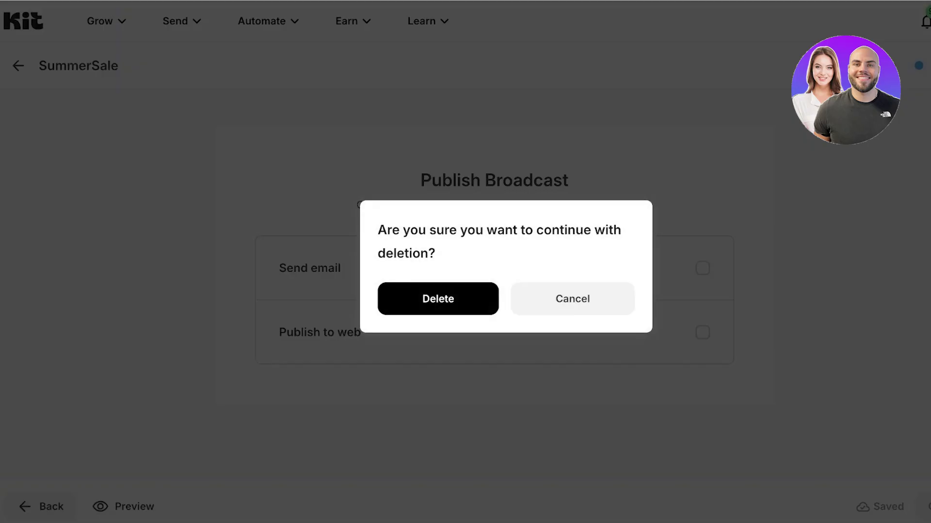
{"action": "left_click", "coordinate": [438, 297]}
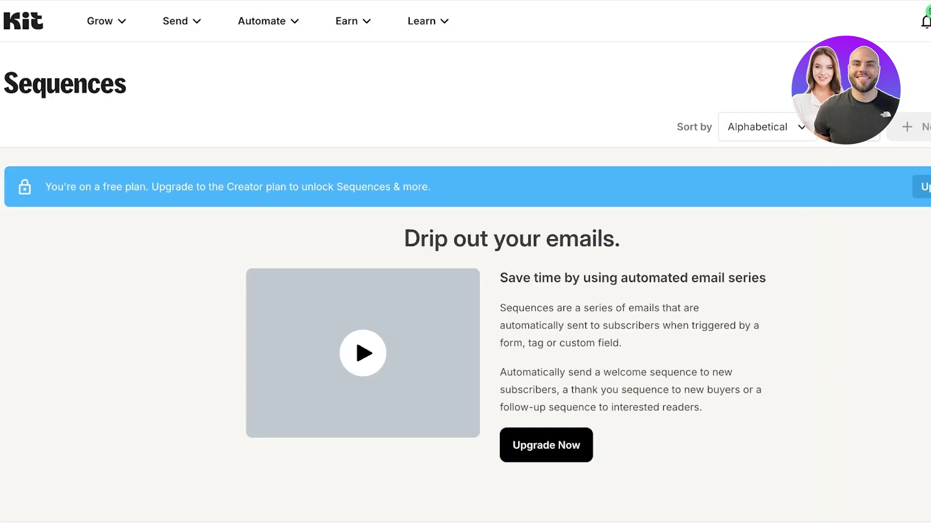
Step: Glance at the Send menu, then review the dashboard showing 1 new subscriber today, 3 total
{"action": "left_click", "coordinate": [180, 21]}
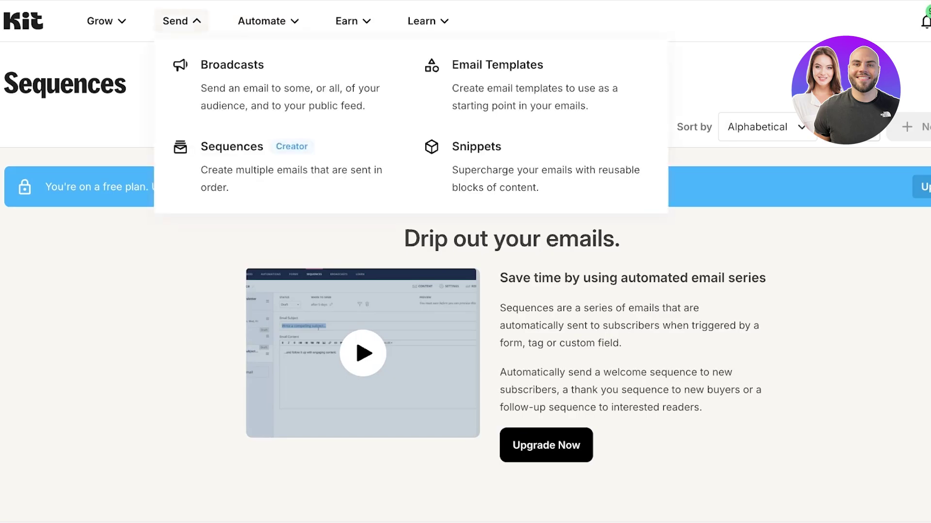
{"action": "key", "text": "Escape"}
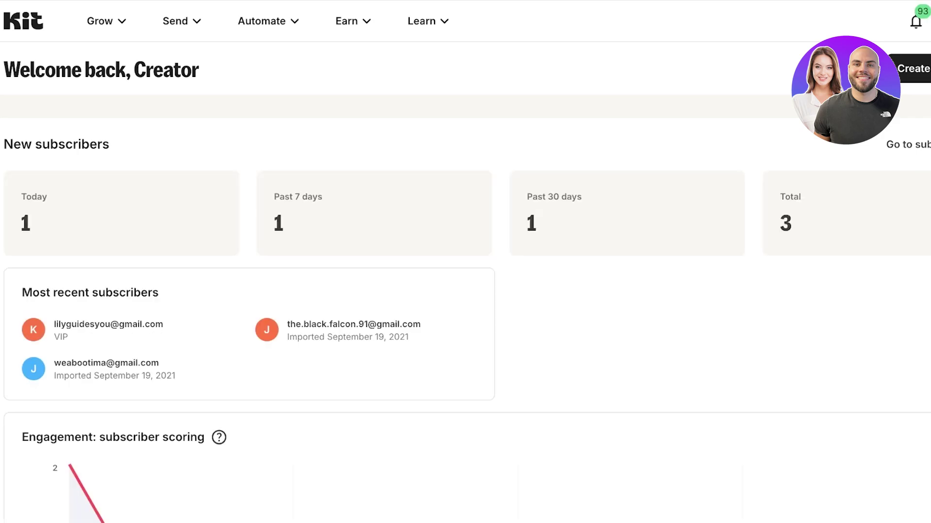
{"action": "scroll", "coordinate": [465, 261], "scroll_direction": "down", "scroll_amount": 6}
{"action": "scroll", "coordinate": [466, 262], "scroll_direction": "up", "scroll_amount": 6}
{"action": "scroll", "coordinate": [466, 262], "scroll_direction": "down", "scroll_amount": 3}
{"action": "scroll", "coordinate": [465, 262], "scroll_direction": "down", "scroll_amount": 1}
{"action": "scroll", "coordinate": [465, 262], "scroll_direction": "up", "scroll_amount": 4}
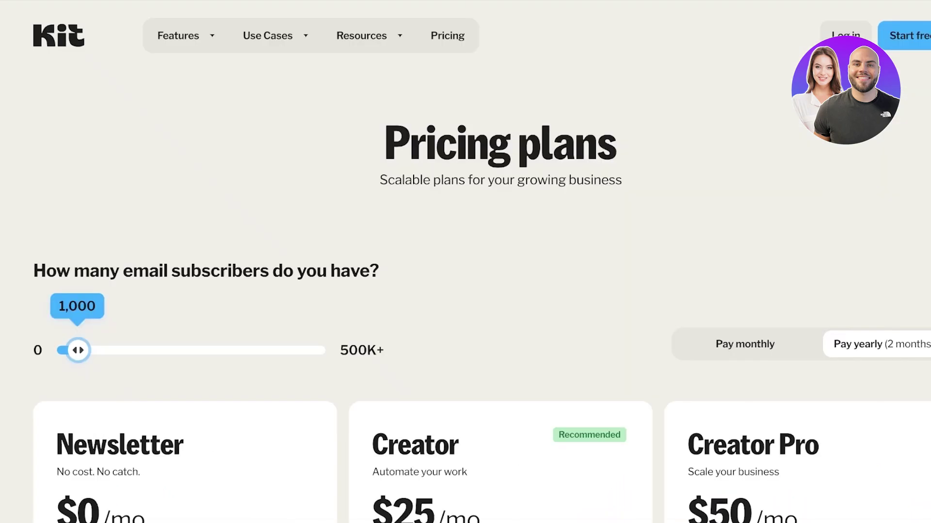
Step: Scroll through the Newsletter ($0), Creator ($25) and Creator Pro ($50) plan cards and features
{"action": "scroll", "coordinate": [465, 262], "scroll_direction": "down", "scroll_amount": 5}
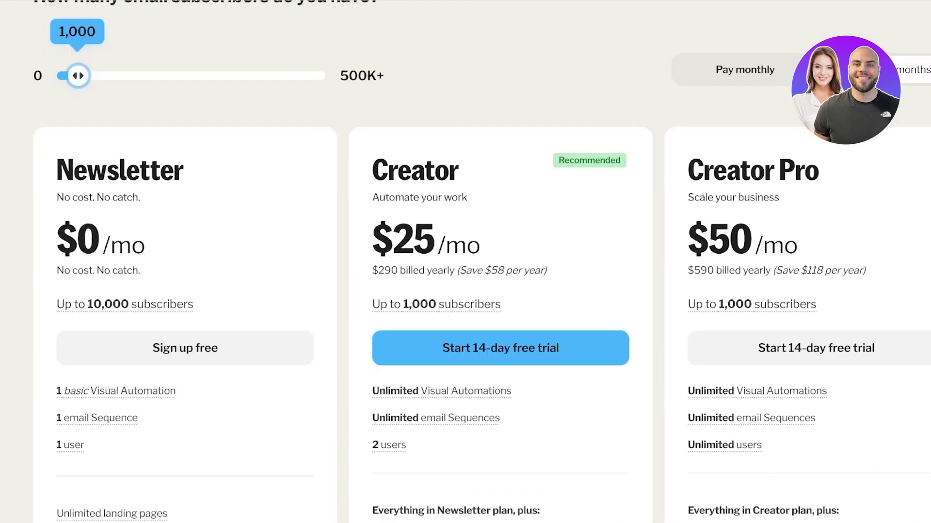
{"action": "scroll", "coordinate": [465, 262], "scroll_direction": "down", "scroll_amount": 2}
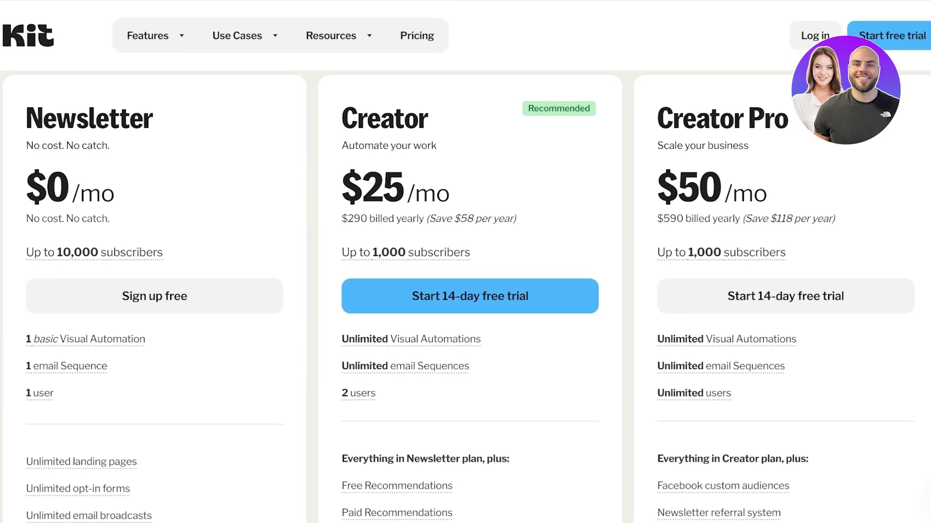
{"action": "scroll", "coordinate": [465, 262], "scroll_direction": "down", "scroll_amount": 1}
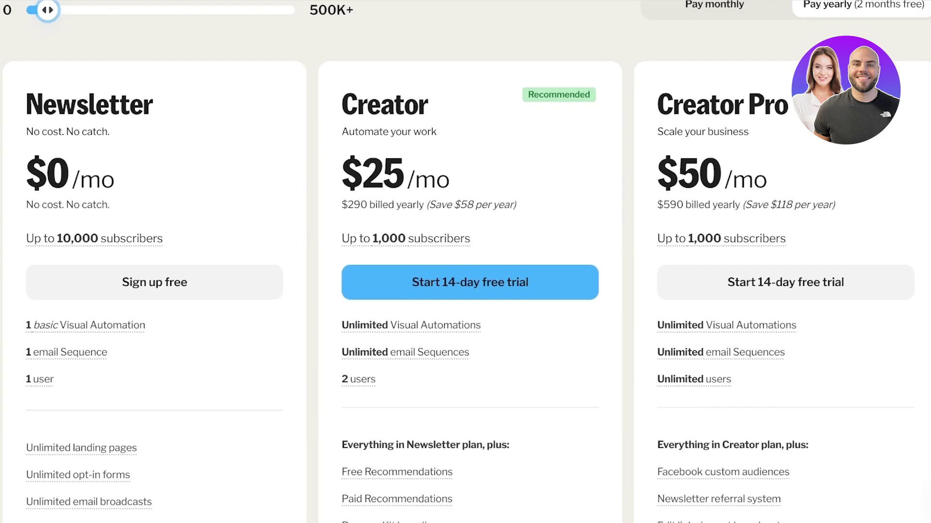
{"action": "scroll", "coordinate": [466, 262], "scroll_direction": "down", "scroll_amount": 1}
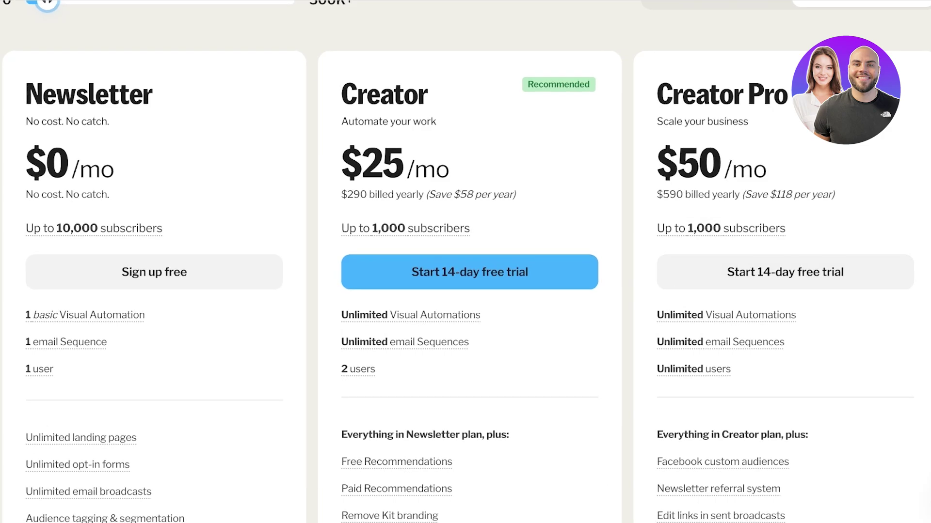
{"action": "scroll", "coordinate": [465, 261], "scroll_direction": "down", "scroll_amount": 1}
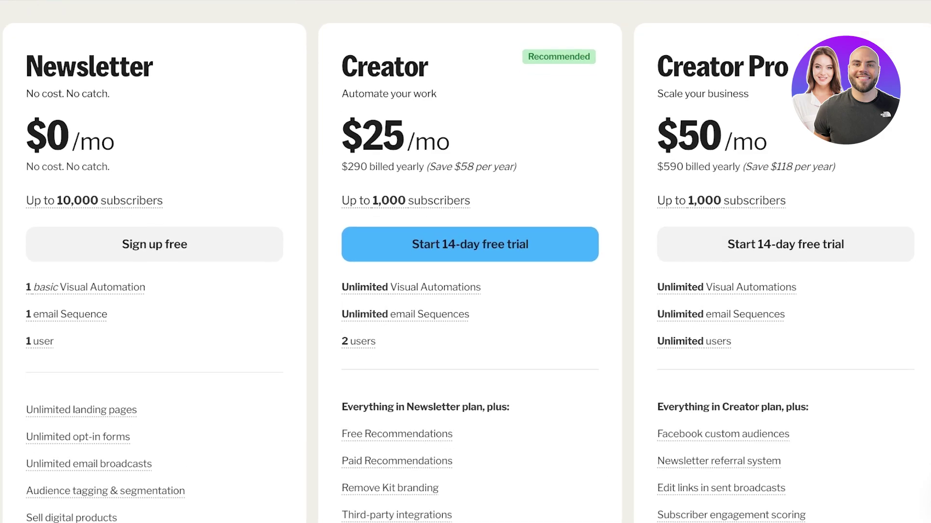
{"action": "scroll", "coordinate": [465, 262], "scroll_direction": "down", "scroll_amount": 3}
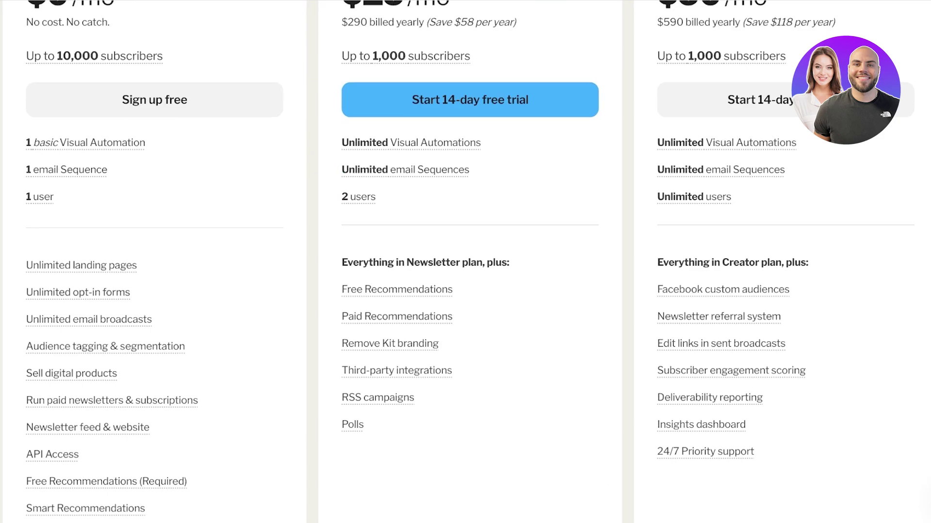
{"action": "scroll", "coordinate": [466, 261], "scroll_direction": "down", "scroll_amount": 1}
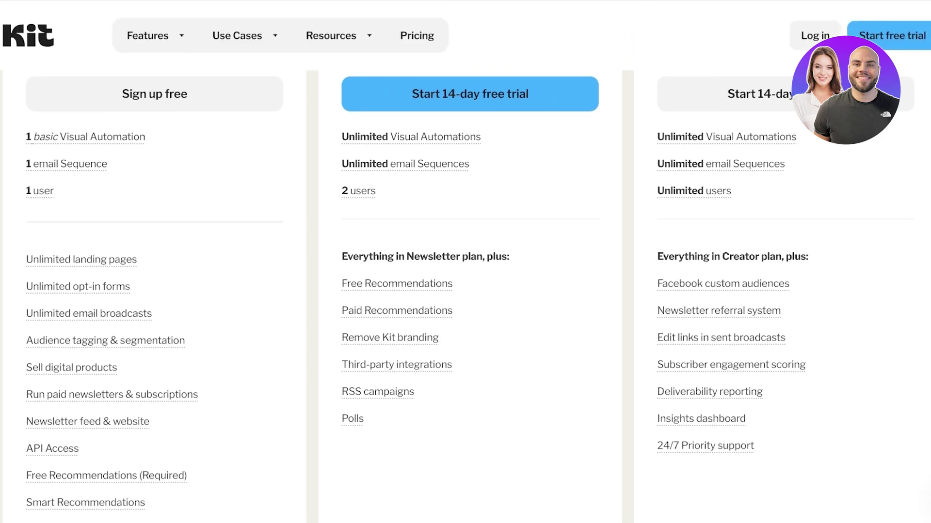
{"action": "scroll", "coordinate": [466, 261], "scroll_direction": "down", "scroll_amount": 1}
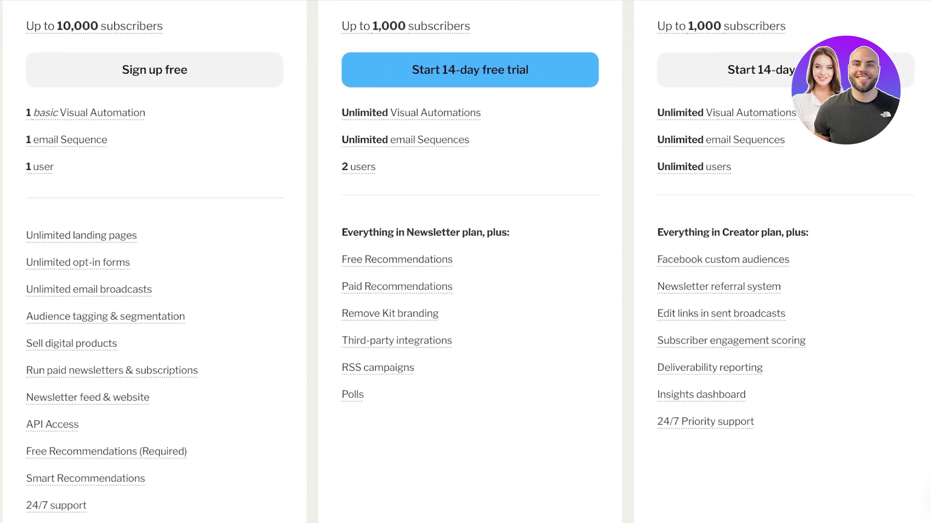
{"action": "scroll", "coordinate": [465, 261], "scroll_direction": "up", "scroll_amount": 1}
{"action": "scroll", "coordinate": [465, 262], "scroll_direction": "up", "scroll_amount": 8}
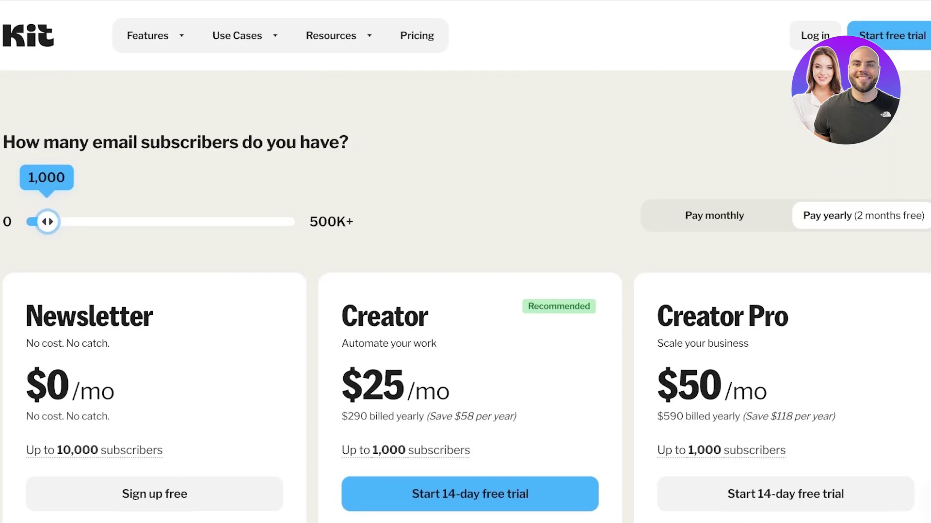
{"action": "scroll", "coordinate": [465, 262], "scroll_direction": "down", "scroll_amount": 1}
{"action": "scroll", "coordinate": [465, 261], "scroll_direction": "up", "scroll_amount": 4}
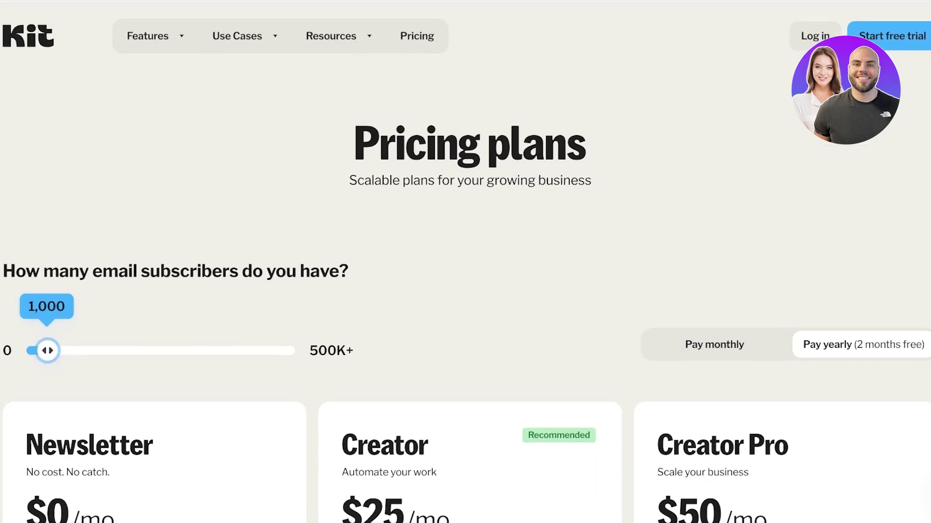